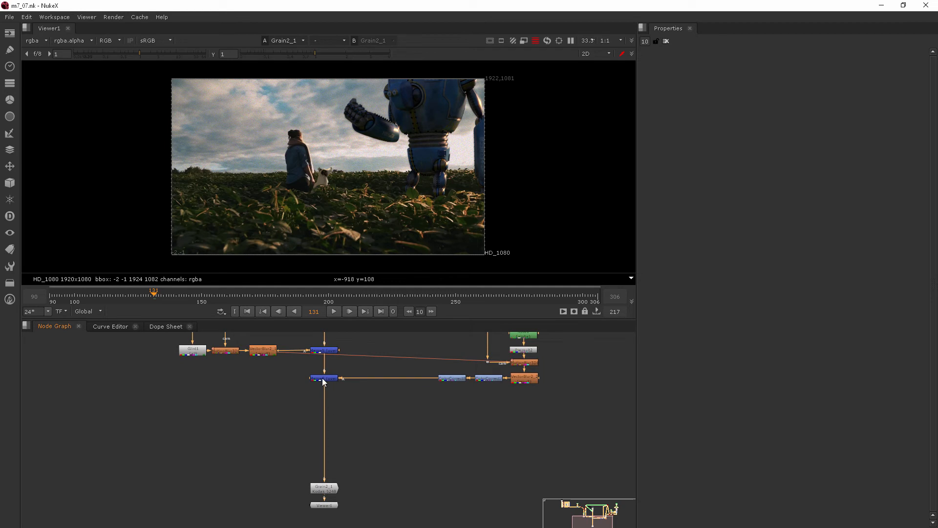
- Add a GodRays node and insert it into the main pipe between the lowest merge and the Grain node
key("Tab")
type("god")
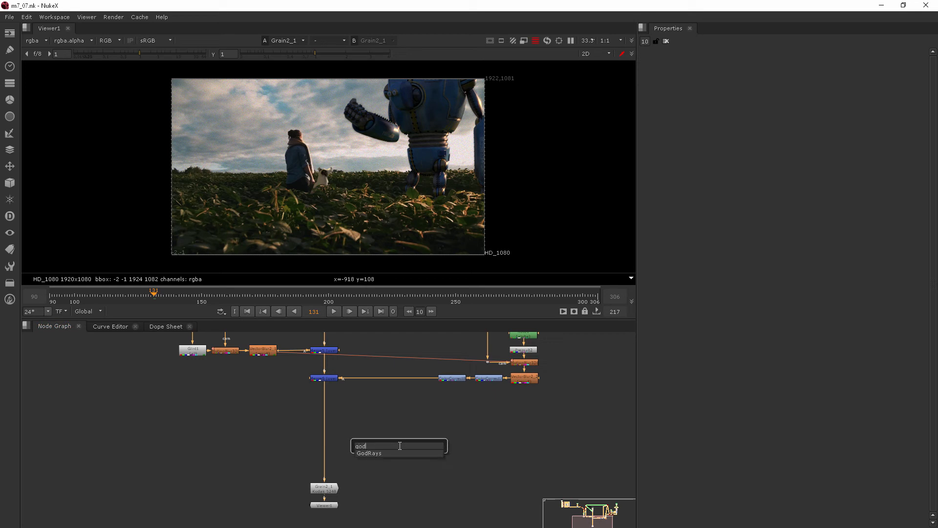
key("Return")
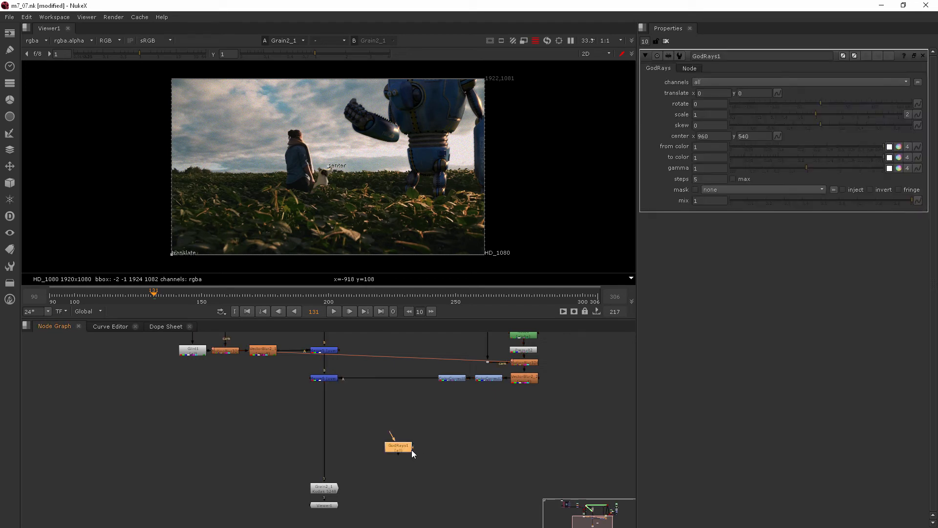
left_click_drag(410, 450, 327, 430)
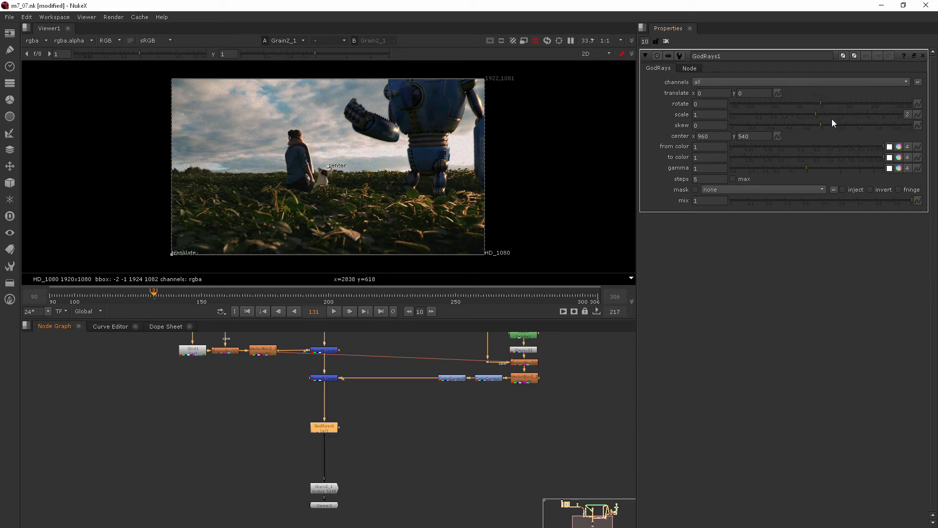
- Move the GodRays center near the frame's upper-right corner, at about 1878, 1038, and set the scale to 1.1
left_click_drag(825, 116, 834, 114)
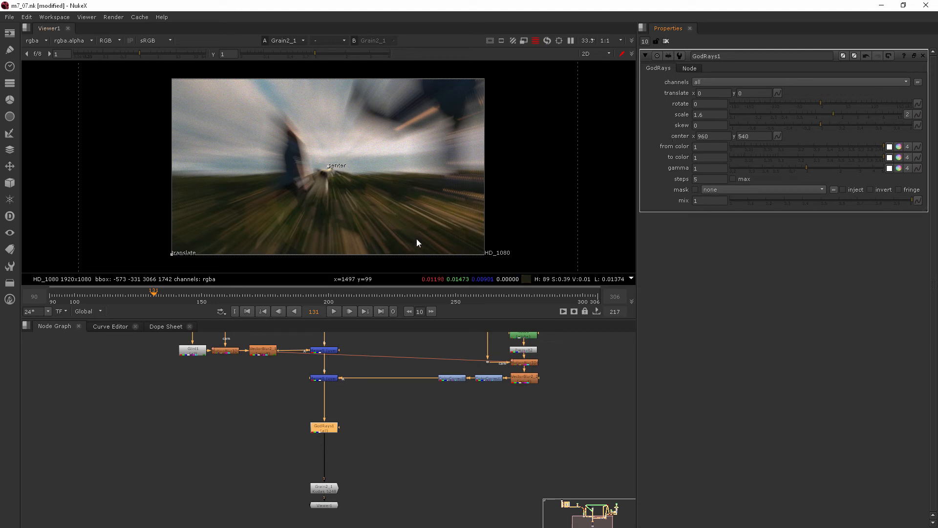
left_click_drag(327, 166, 477, 85)
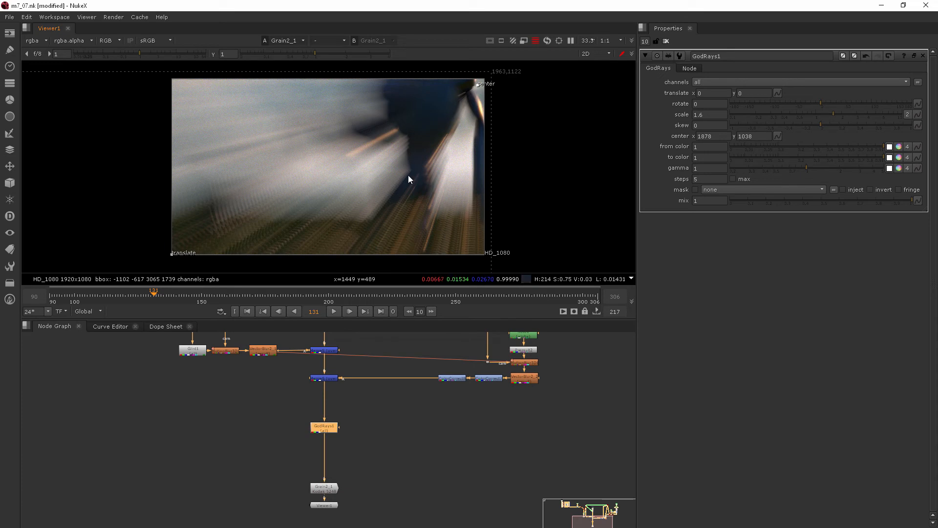
left_click_drag(824, 114, 819, 114)
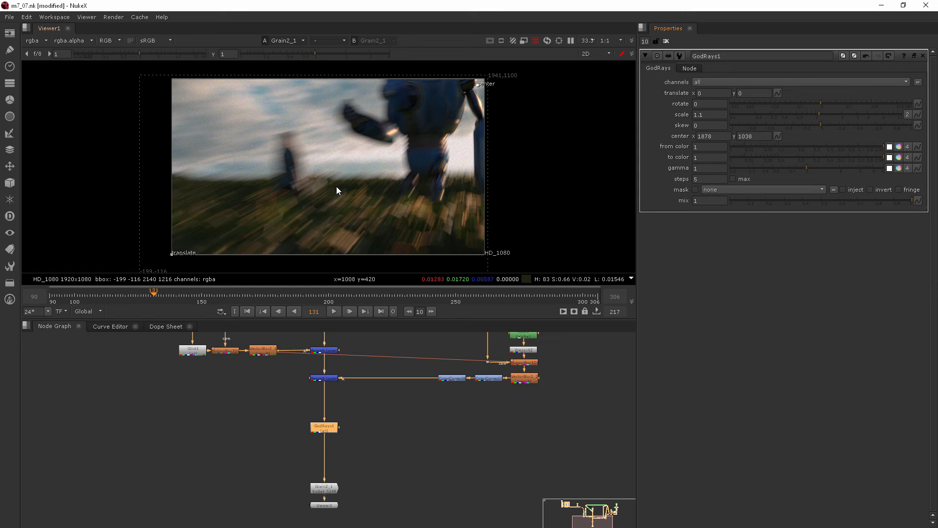
- Pull GodRays out of the main pipe and place it beside the lowest merge as a side branch
left_click_drag(327, 424, 328, 412)
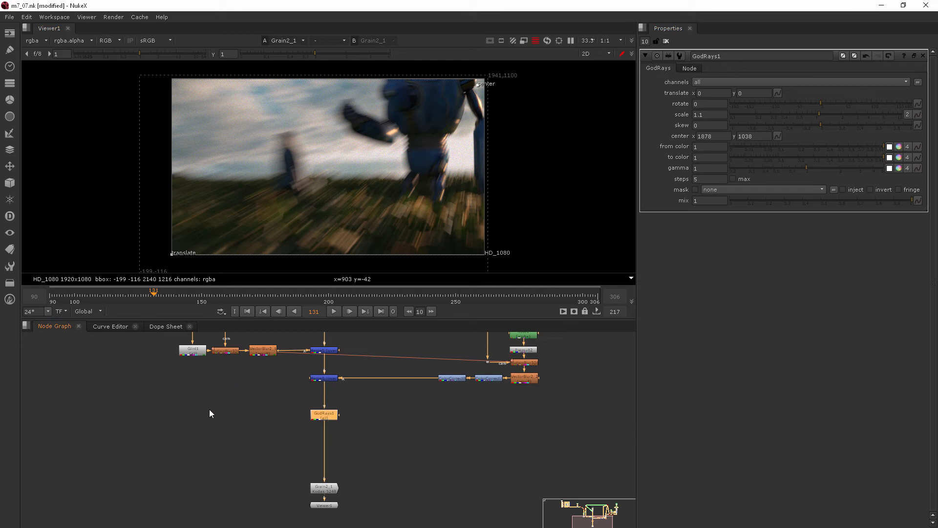
left_click_drag(327, 416, 324, 380)
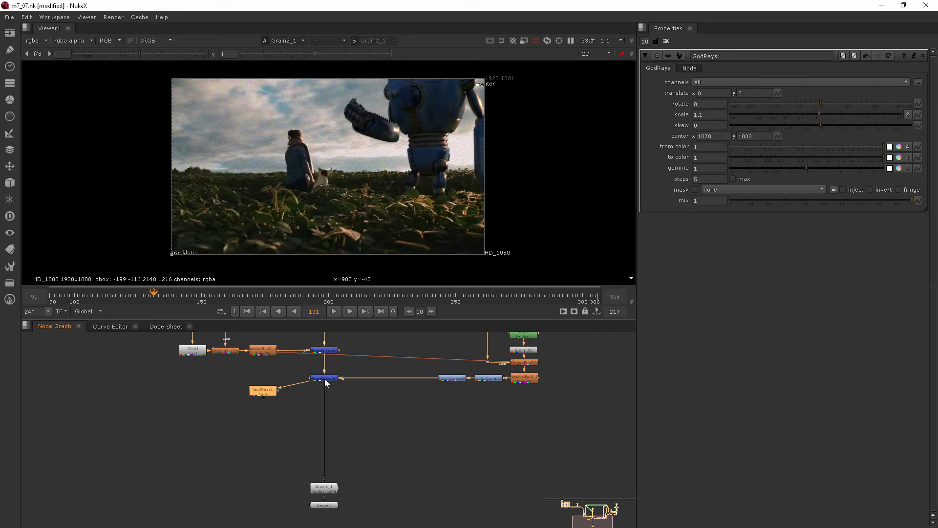
left_click_drag(262, 392, 260, 380)
left_click(263, 405)
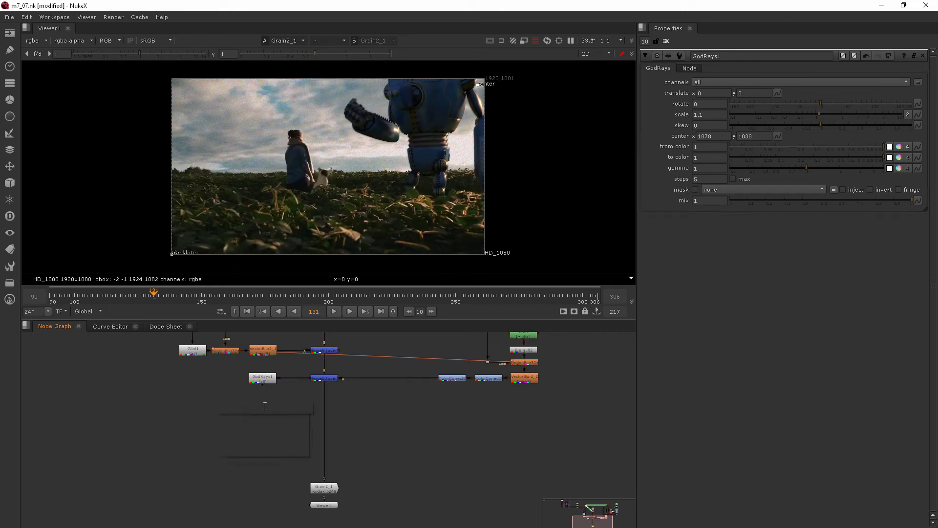
- Add a Merge node that combines the GodRays branch over the main pipe above the Grain node
key("Tab")
type("mer")
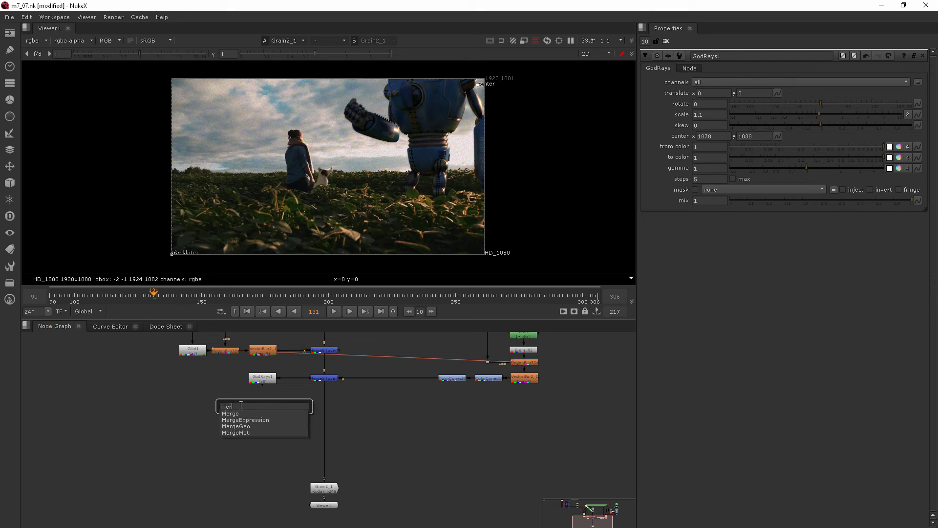
key("Return")
left_click_drag(263, 409, 266, 383)
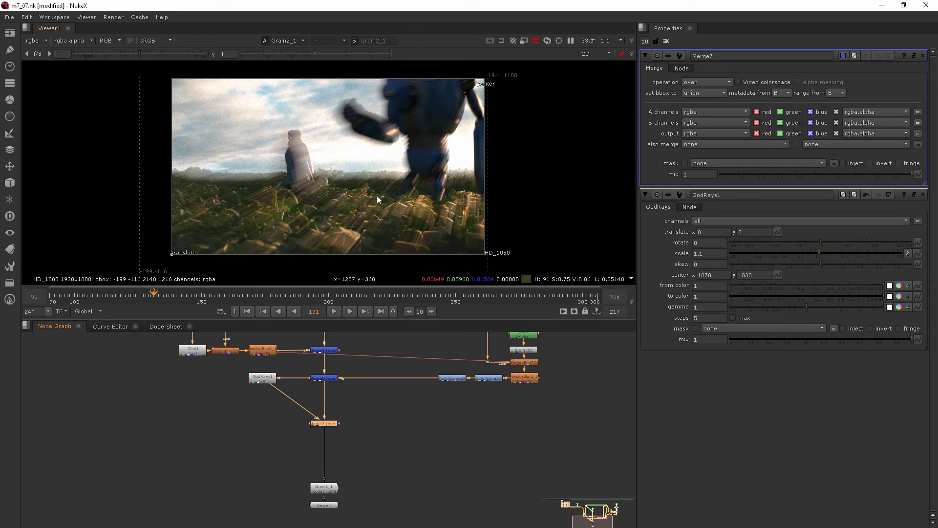
- Show the new merge's output in the viewer and realign the viewer node below the Grain node
left_click_drag(332, 505, 447, 520)
left_click_drag(347, 494, 333, 426)
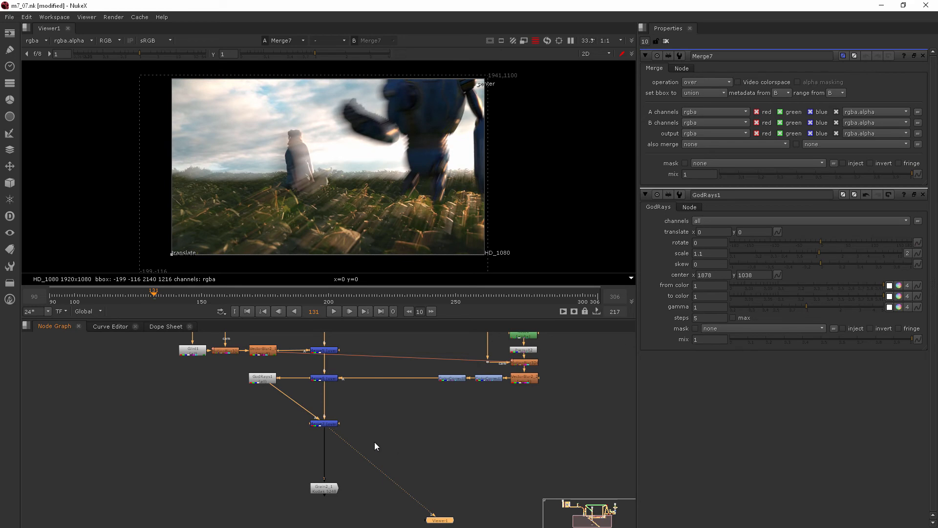
left_click_drag(338, 433, 326, 487)
left_click_drag(437, 525, 323, 517)
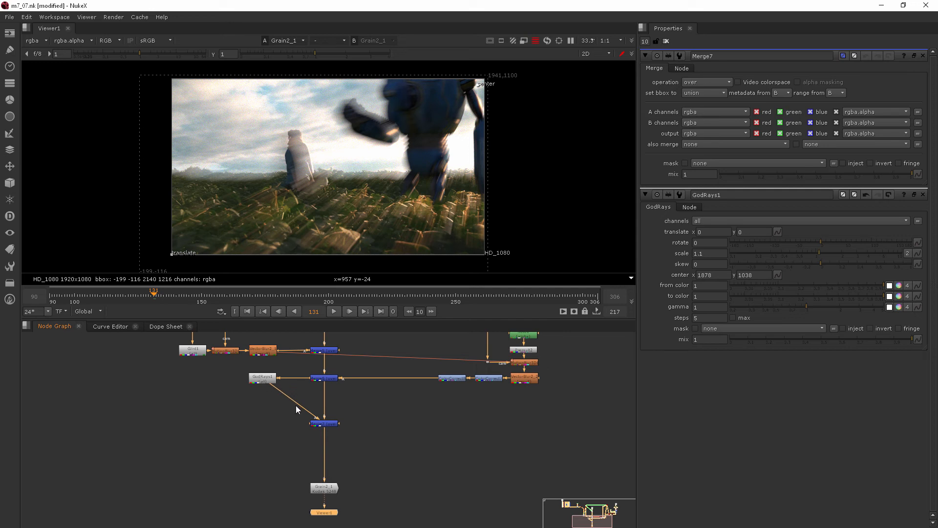
- Disconnect GodRays from both Merge6 and Merge7 and move it lower, clear of the main pipe
left_click_drag(275, 388, 313, 425)
left_click_drag(262, 383, 239, 410)
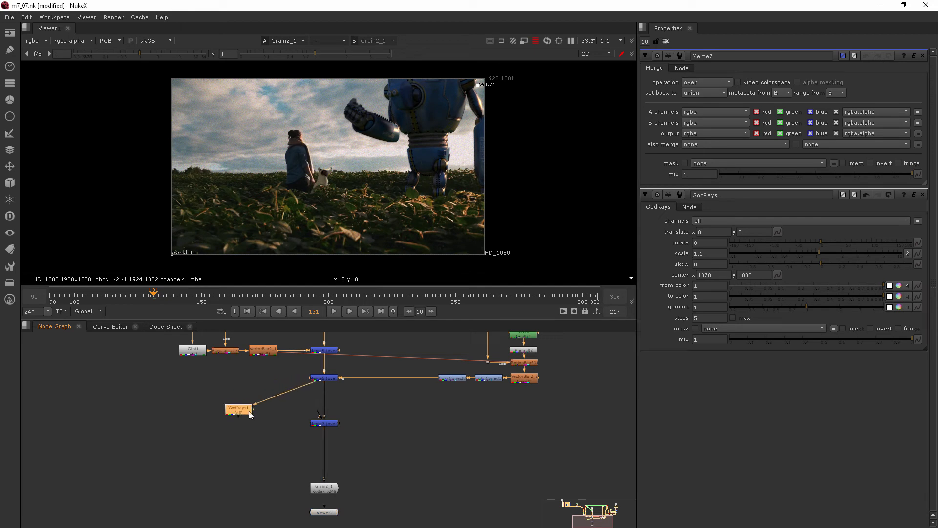
left_click_drag(318, 384, 275, 385)
- Add a Keyer node above GodRays, keeping its operation on luminance key
left_click(298, 389)
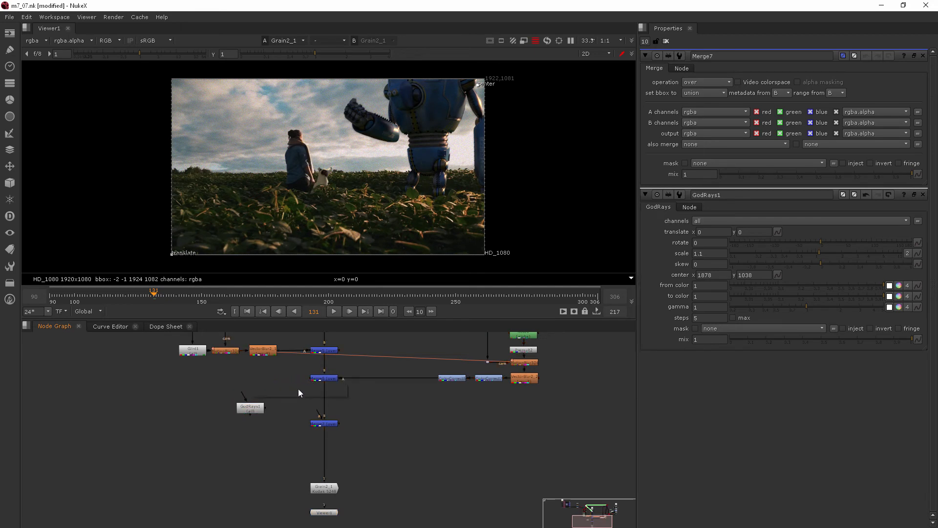
key("Tab")
type("key")
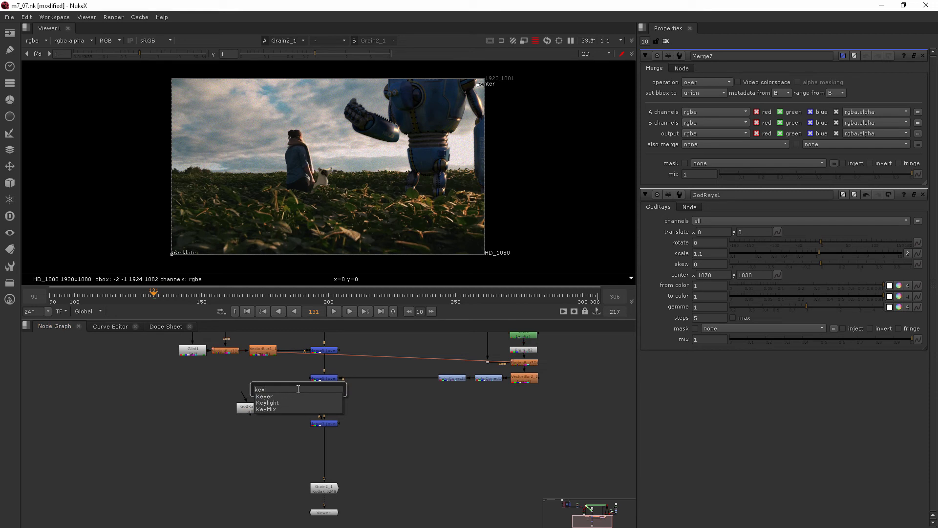
left_click(272, 394)
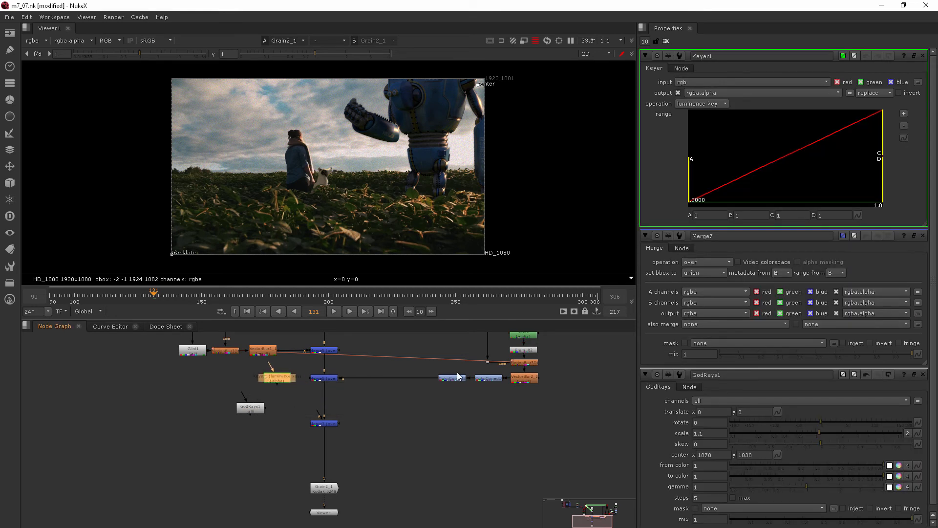
middle_click_drag(450, 388, 348, 517)
mouse_move(502, 395)
middle_mouse_down()
mouse_move(478, 420)
mouse_move(318, 506)
middle_mouse_up()
middle_click_drag(411, 486, 407, 413)
scroll(401, 400, "up", 4)
scroll(268, 408, "down", 1)
scroll(268, 408, "down", 2)
mouse_move(250, 422)
middle_mouse_down()
mouse_move(367, 397)
mouse_move(481, 350)
middle_mouse_up()
middle_click_drag(268, 455, 382, 345)
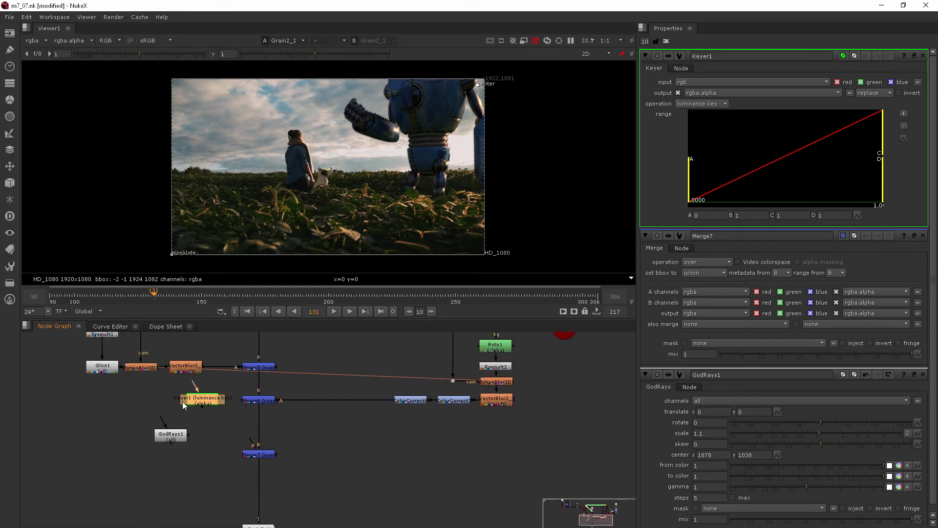
scroll(183, 401, "up", 2)
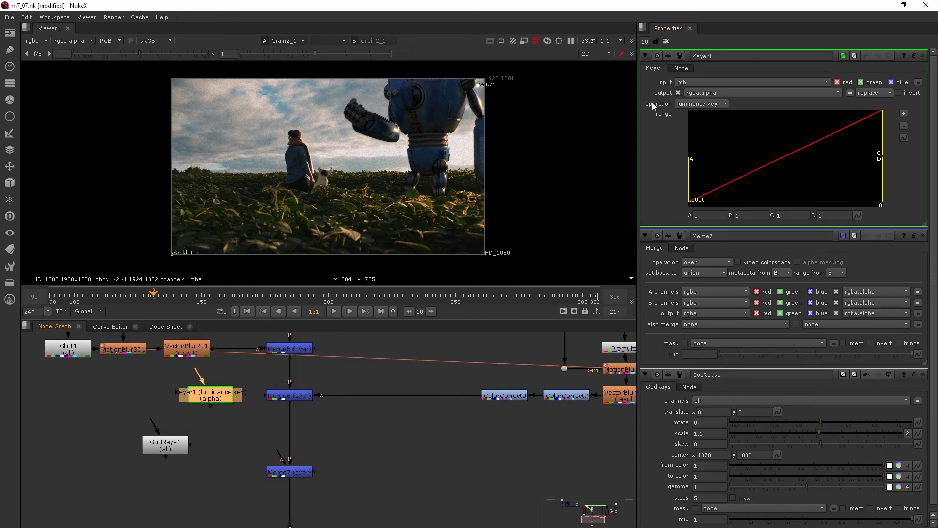
left_click(703, 105)
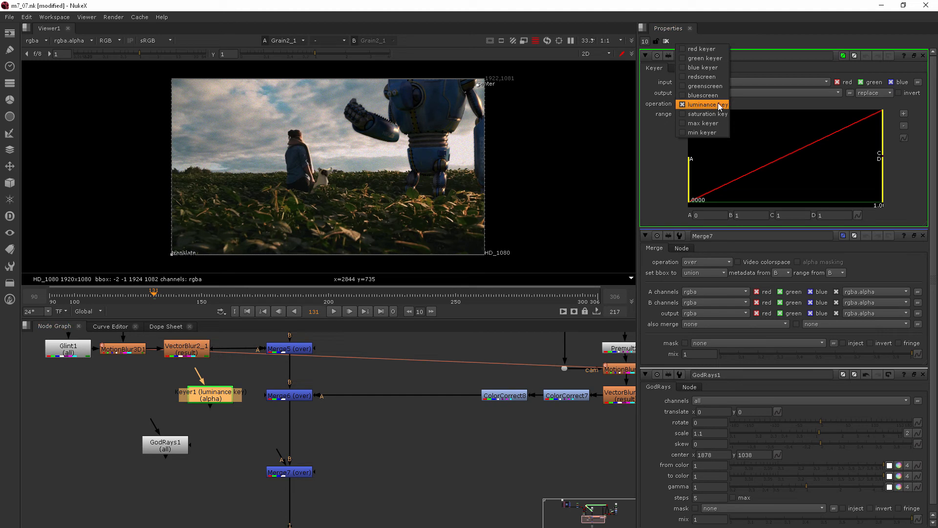
left_click(719, 104)
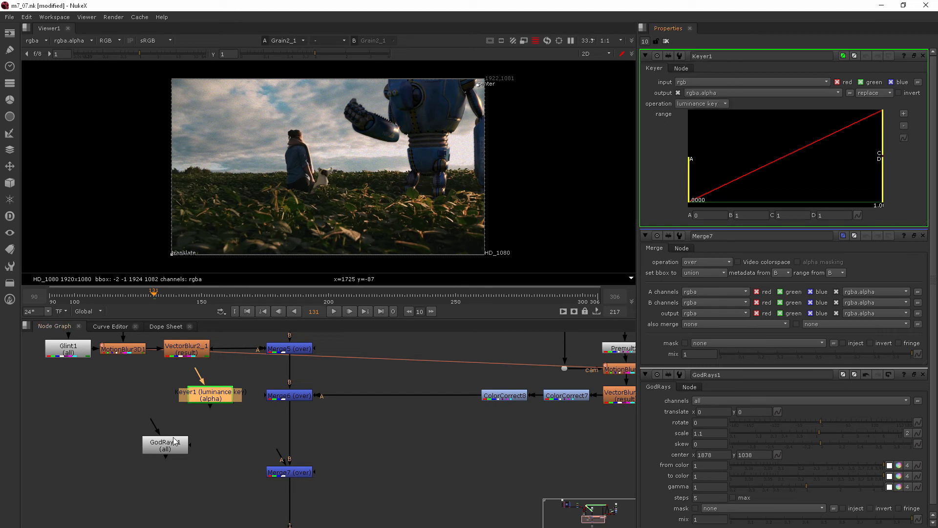
- Connect the Keyer's input to Merge6 and show the Keyer's output in the viewer
left_click_drag(199, 371, 287, 395)
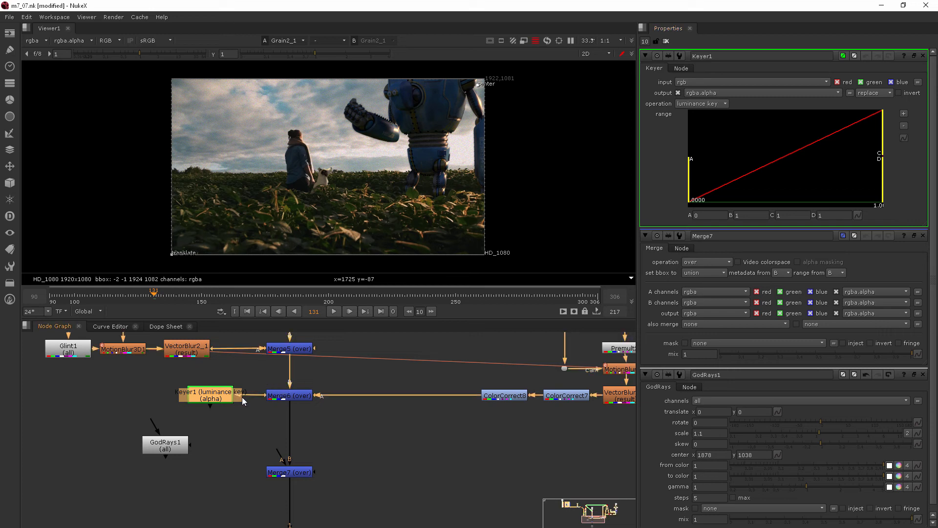
left_click_drag(211, 395, 209, 395)
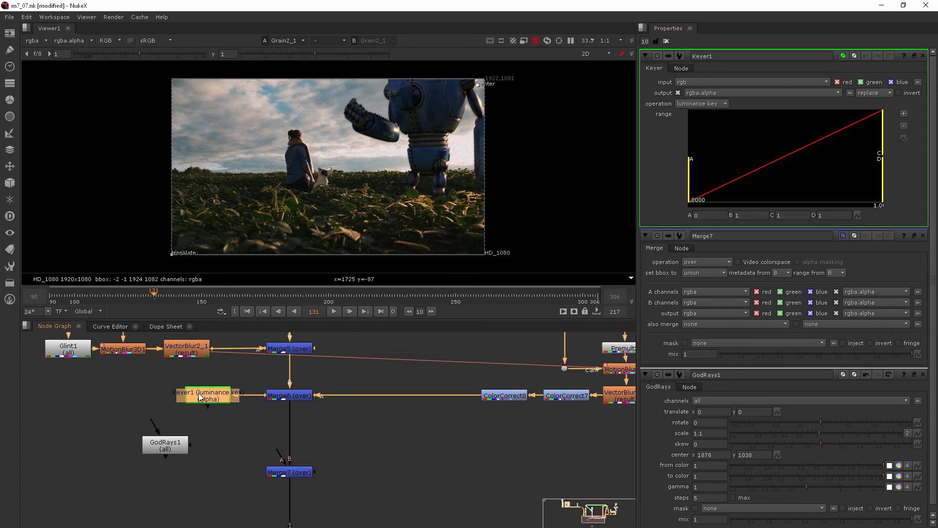
key("1")
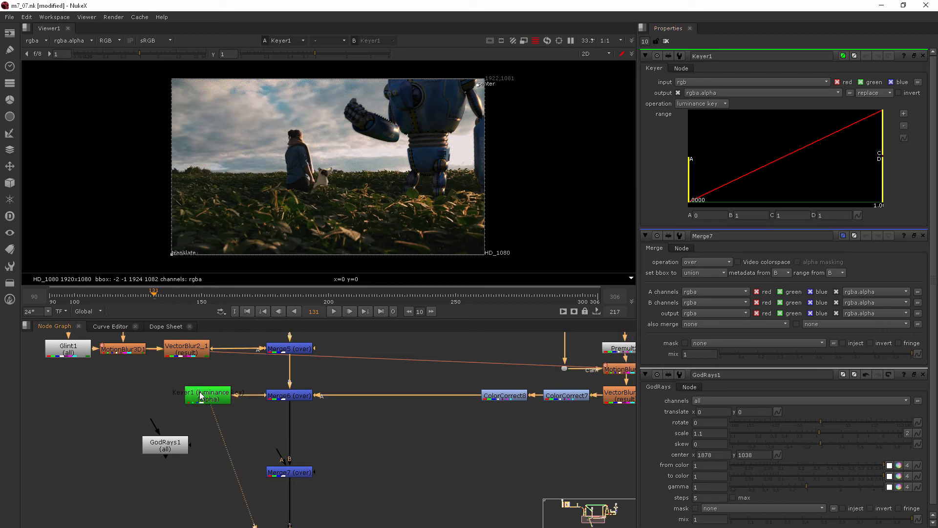
left_click(689, 171)
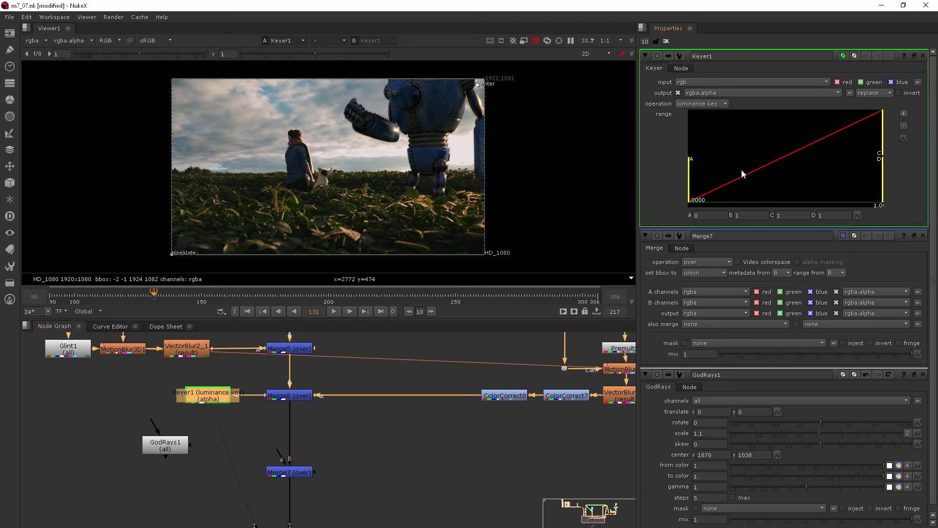
left_click_drag(695, 177, 851, 191)
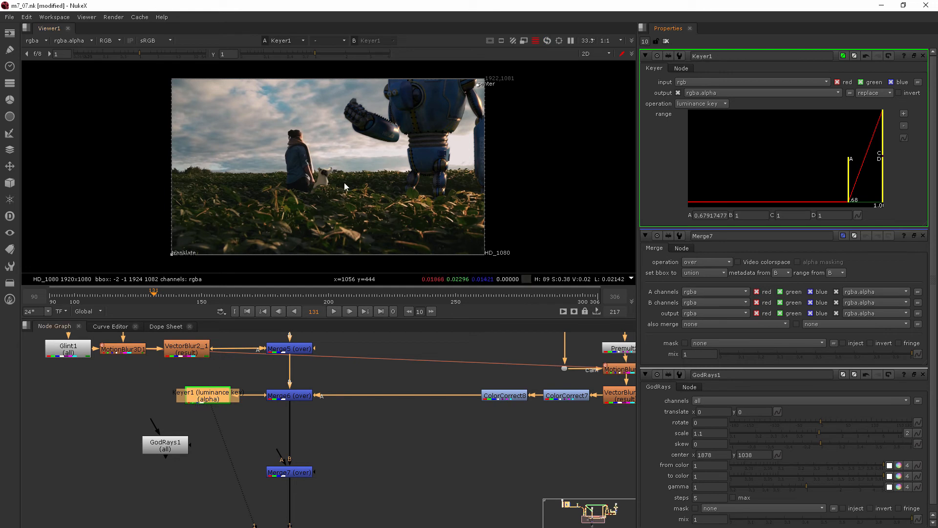
left_click_drag(850, 176, 682, 180)
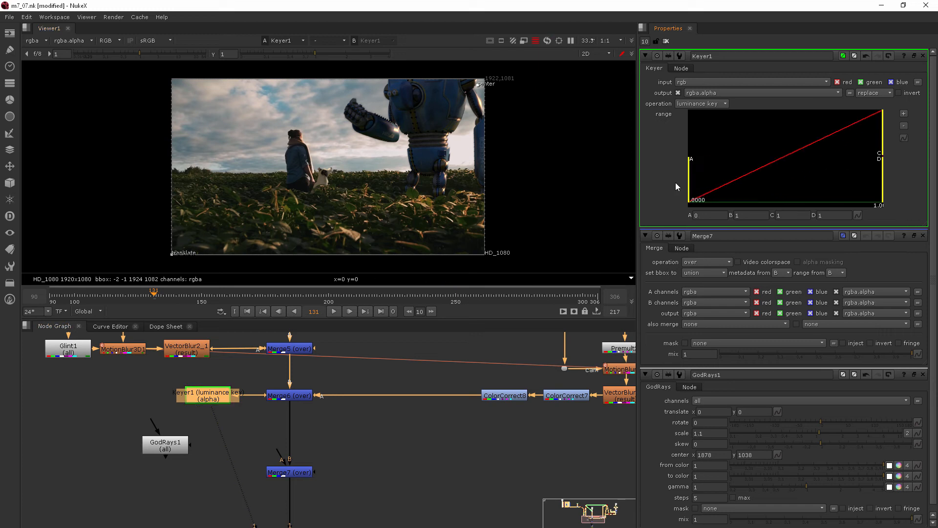
- Display the alpha channel and raise the Keyer's range value A to about 0.76 to isolate the highlights
key("a")
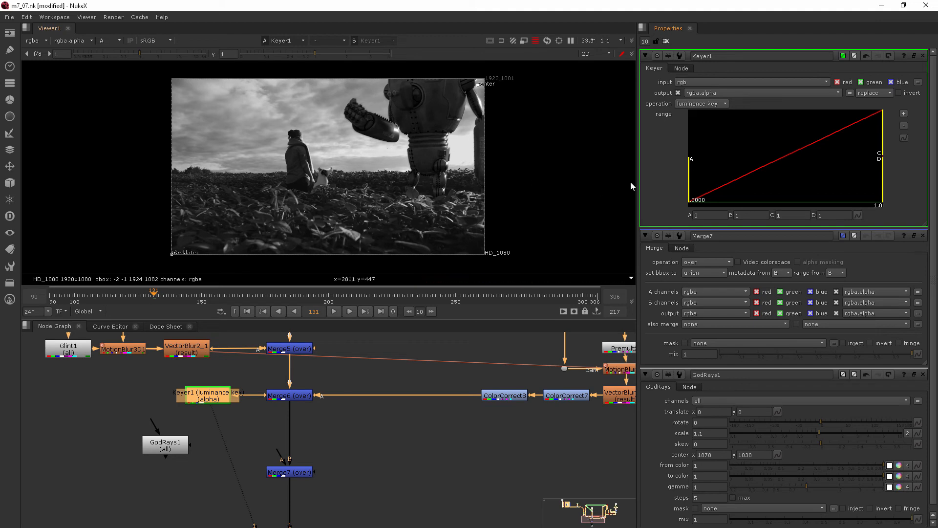
left_click_drag(691, 175, 881, 181)
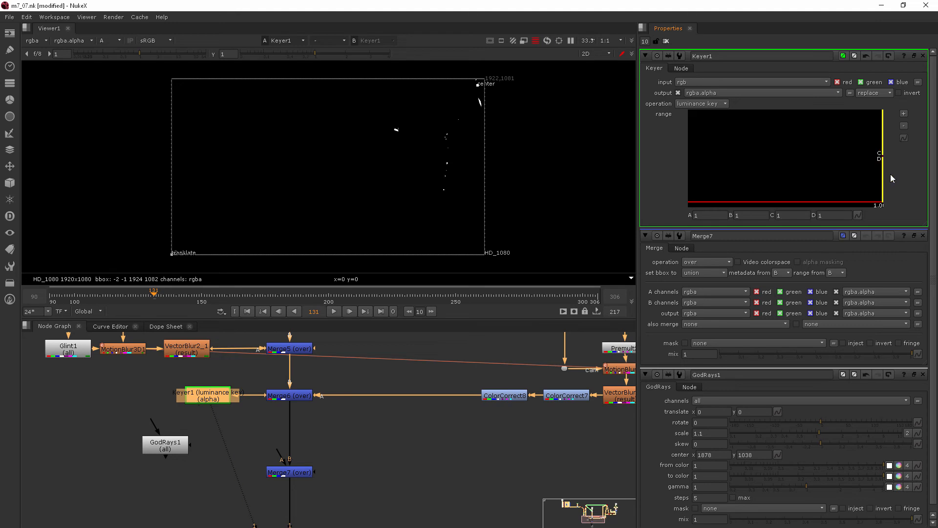
mouse_move(881, 178)
left_mouse_down()
mouse_move(901, 181)
mouse_move(809, 185)
mouse_move(925, 184)
mouse_move(878, 182)
left_mouse_up()
left_click_drag(877, 181, 863, 181)
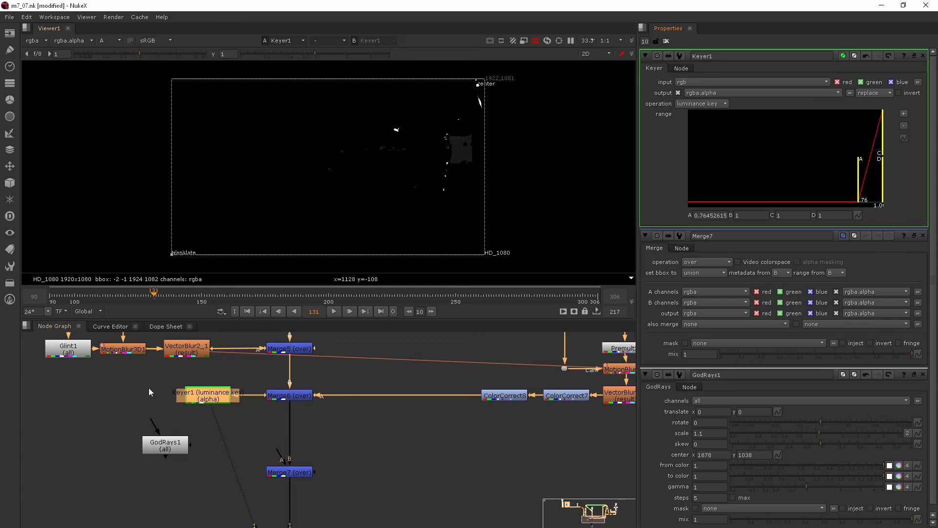
- Connect GodRays below the Keyer and link Merge7's A input to GodRays
left_click_drag(157, 445, 210, 475)
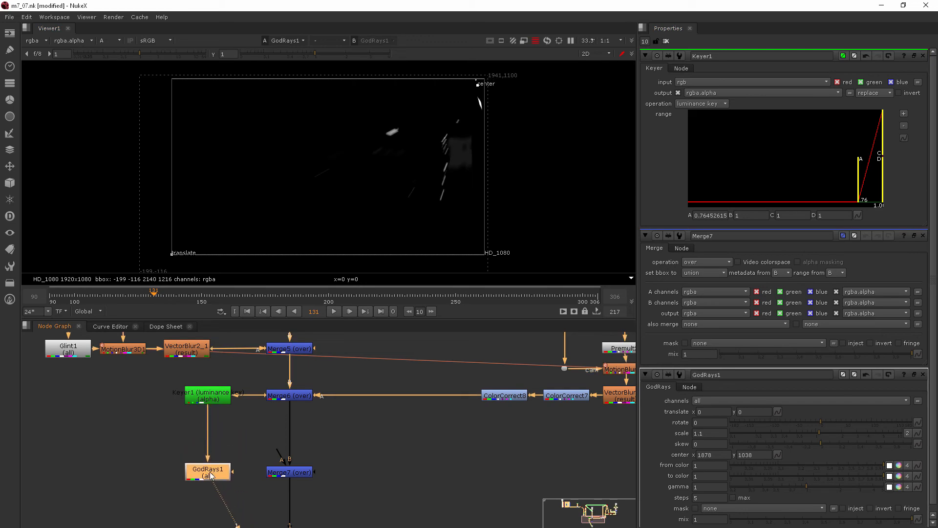
mouse_move(281, 457)
left_mouse_down()
mouse_move(225, 473)
mouse_move(289, 472)
left_mouse_up()
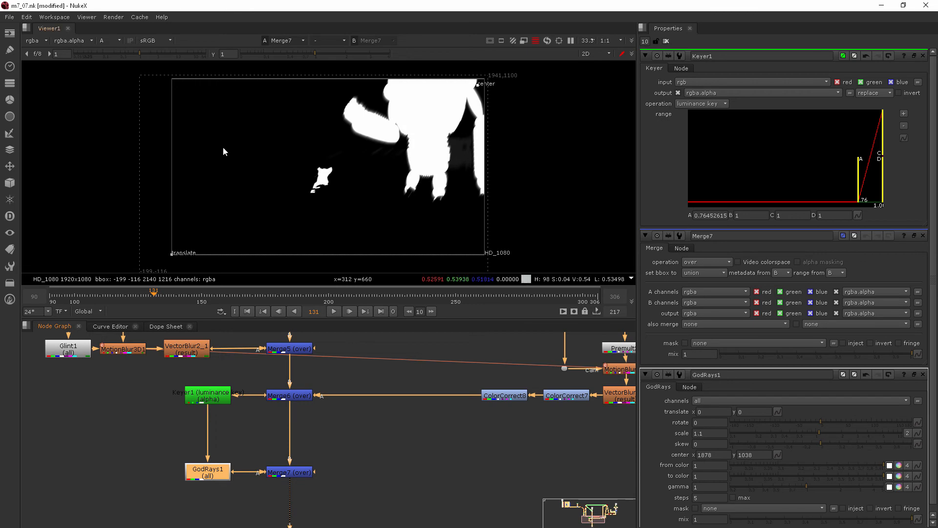
- Return the viewer to RGB, show the GodRays output, and select the Keyer node
key("a")
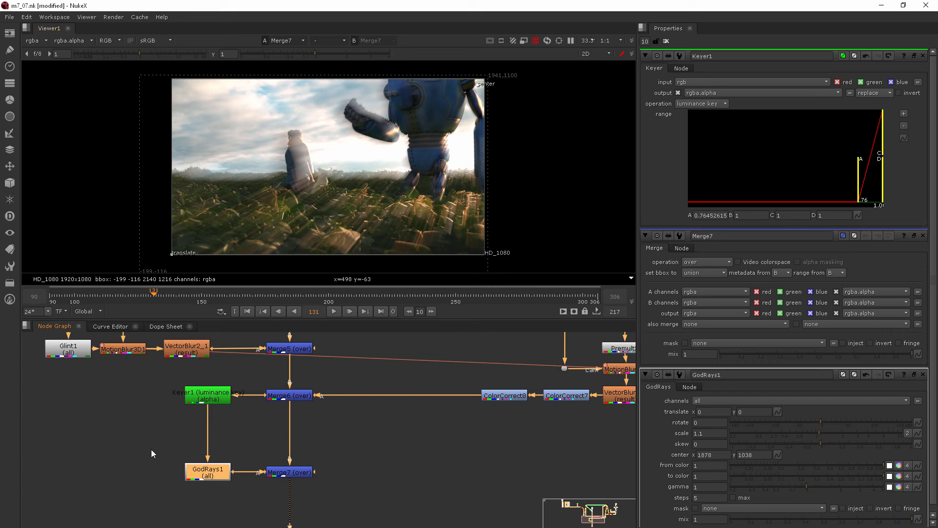
key("1")
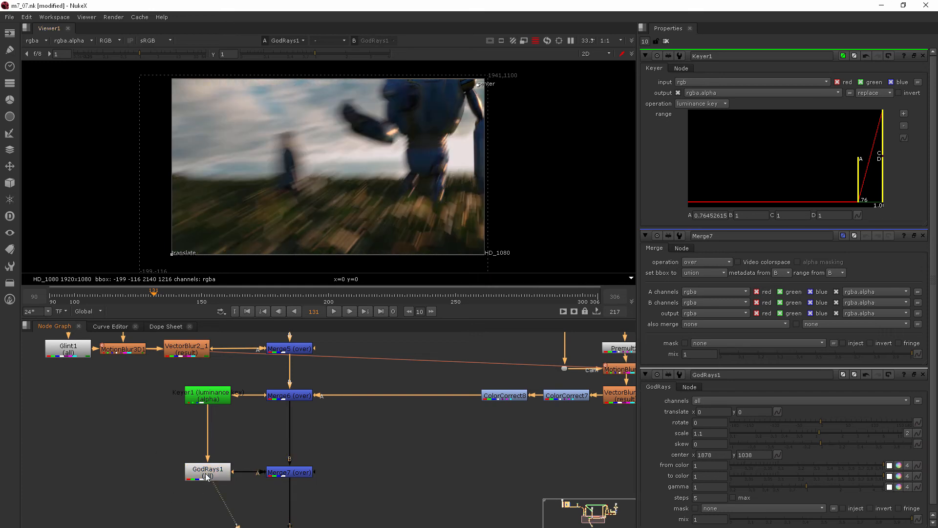
left_click(214, 398)
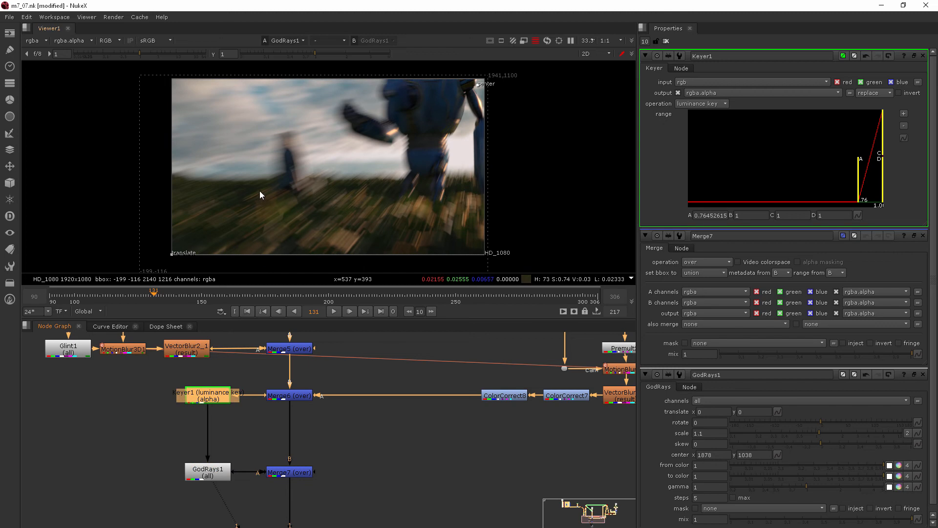
- Check the GodRays alpha in the viewer, return to RGB, and insert a ShuffleCopy node between the Keyer and GodRays
key("a")
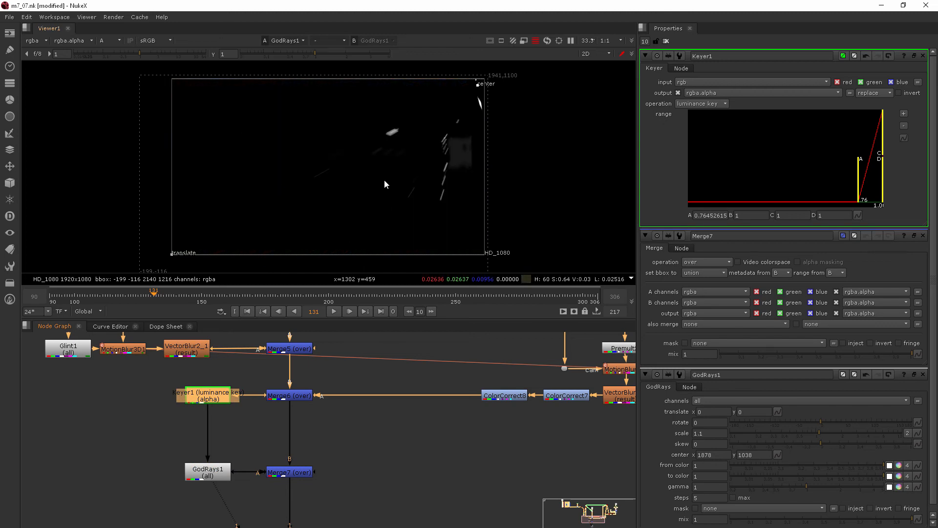
key("a")
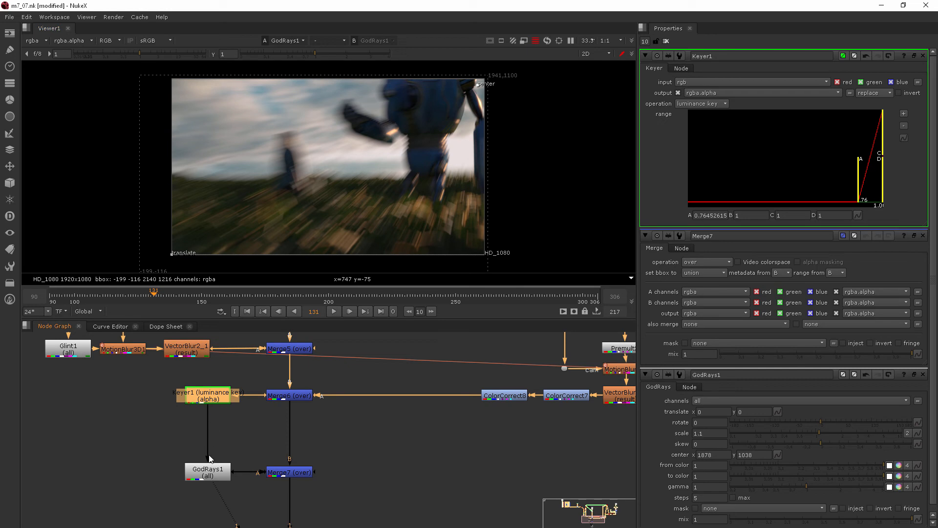
left_click(239, 437)
key("Tab")
type("sh")
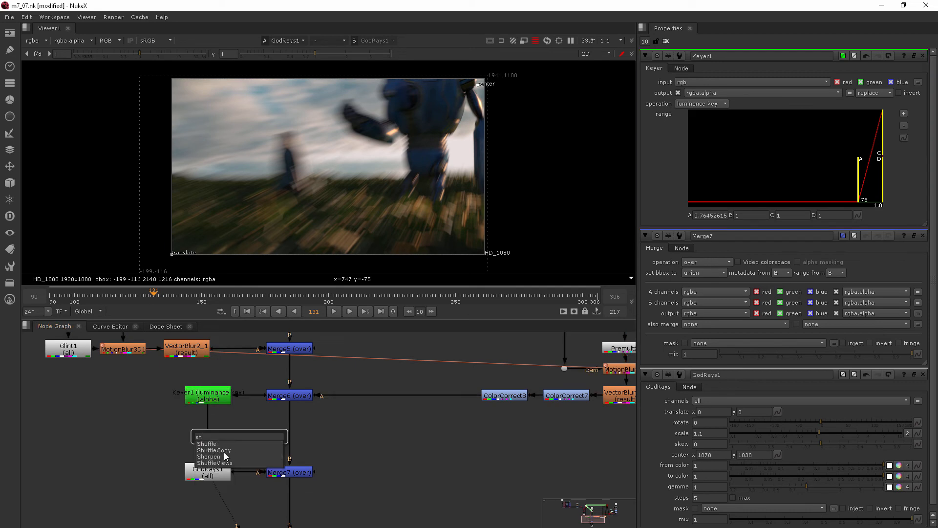
left_click(225, 450)
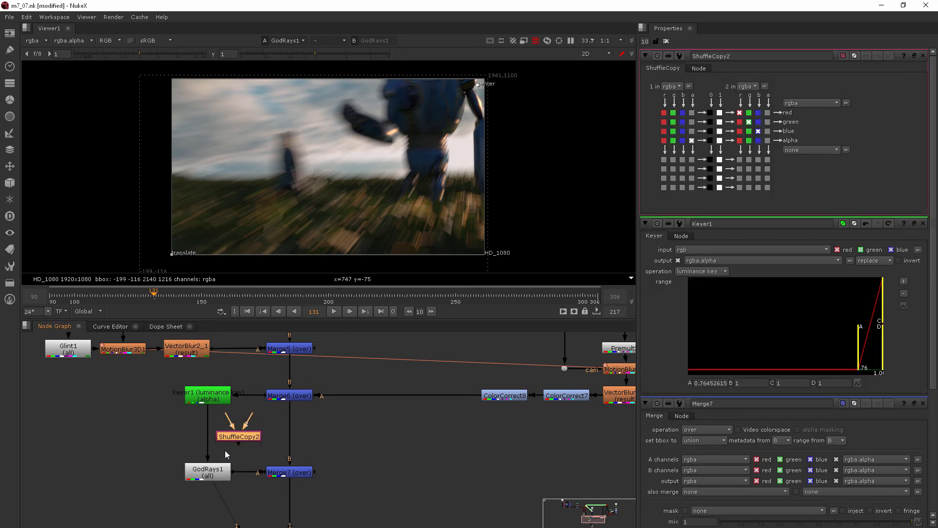
left_click_drag(231, 427, 222, 398)
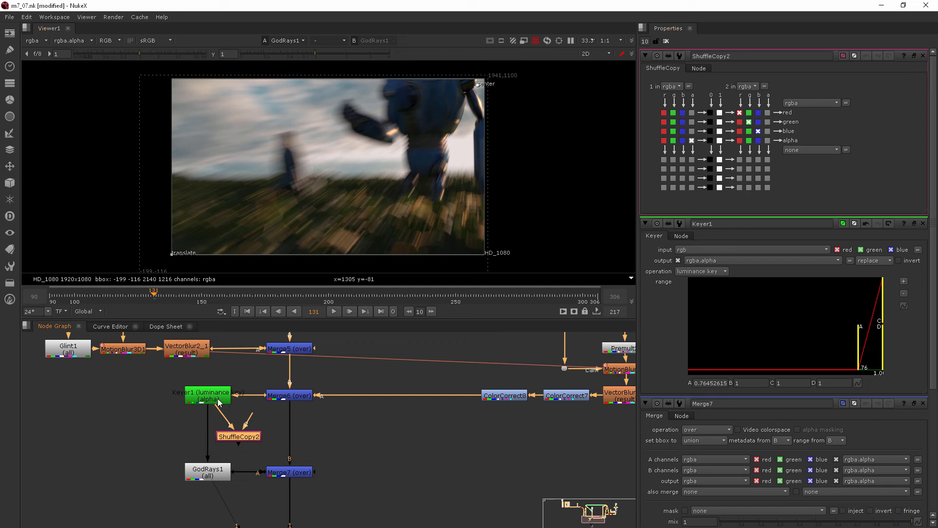
left_click_drag(239, 437, 208, 437)
- Set ShuffleCopy's input 1 to alpha, connect its second input to Merge6, and set input 2 to rgb
left_click(672, 86)
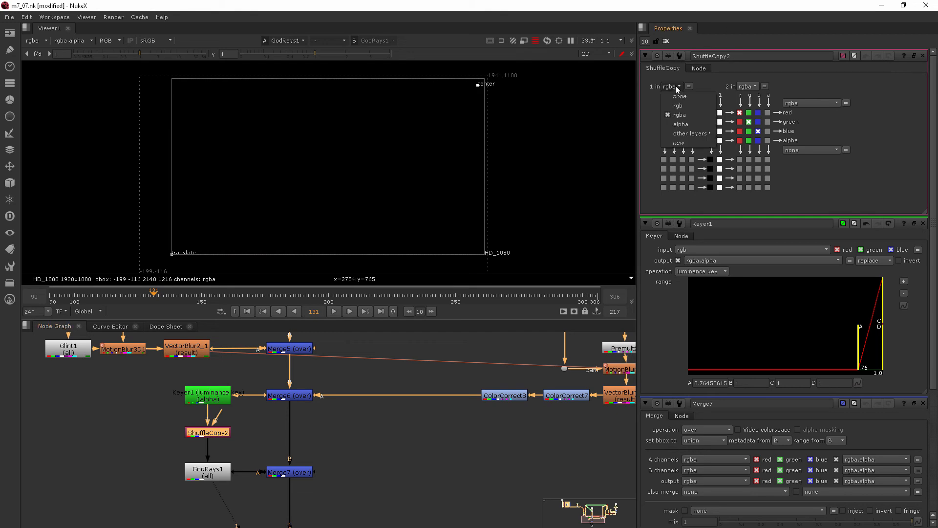
left_click(679, 125)
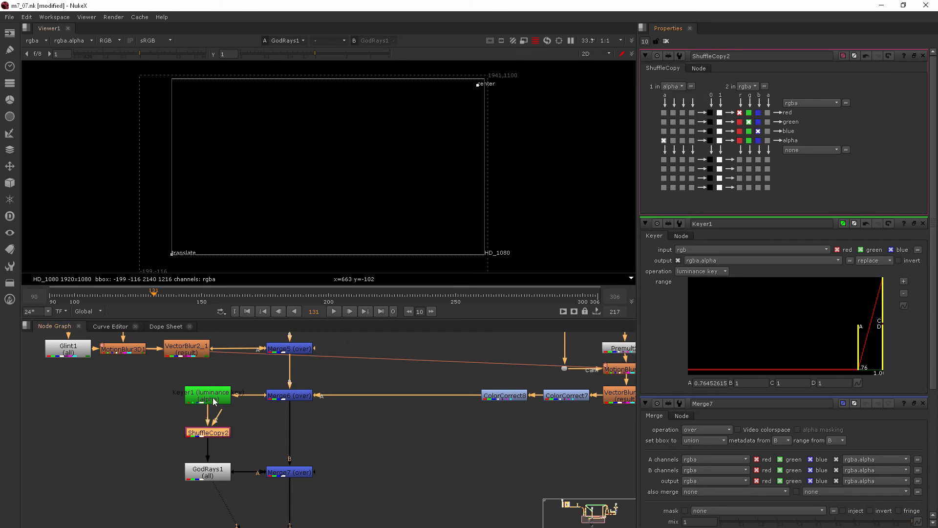
left_click_drag(221, 413, 291, 397)
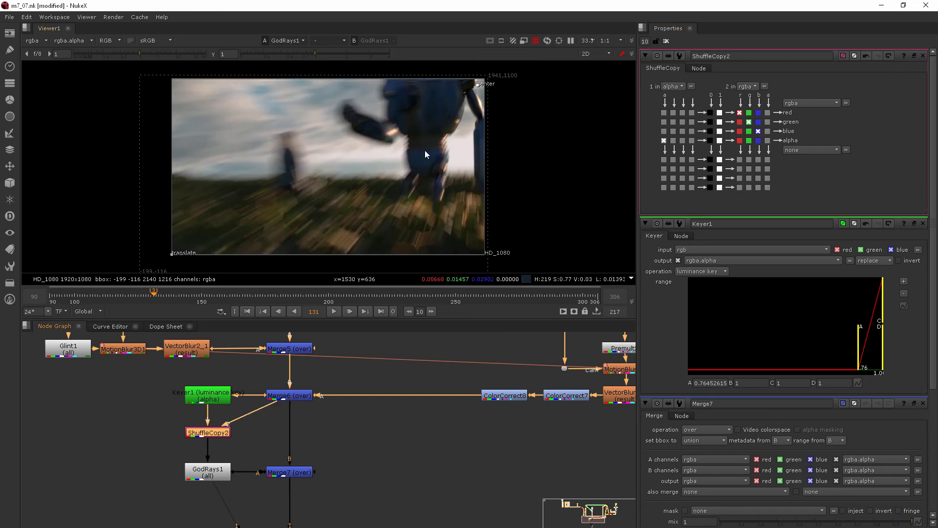
left_click(747, 86)
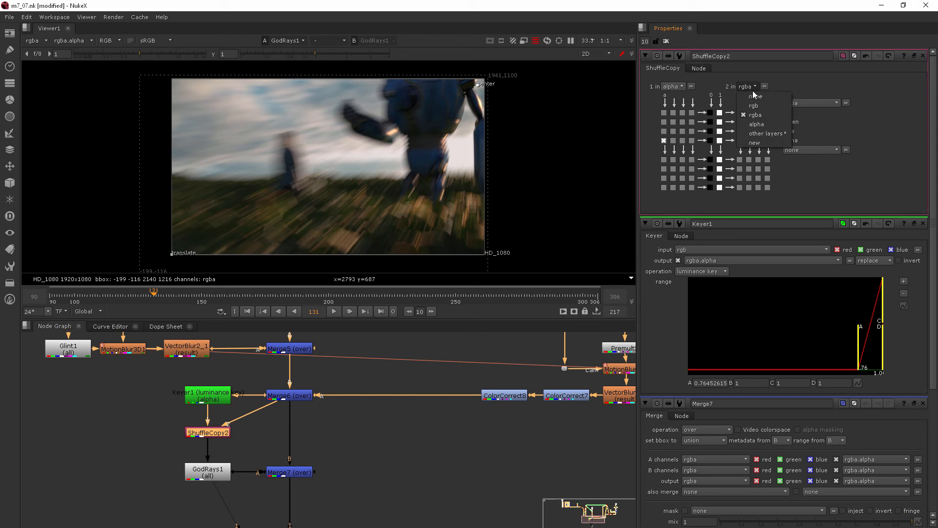
left_click(758, 106)
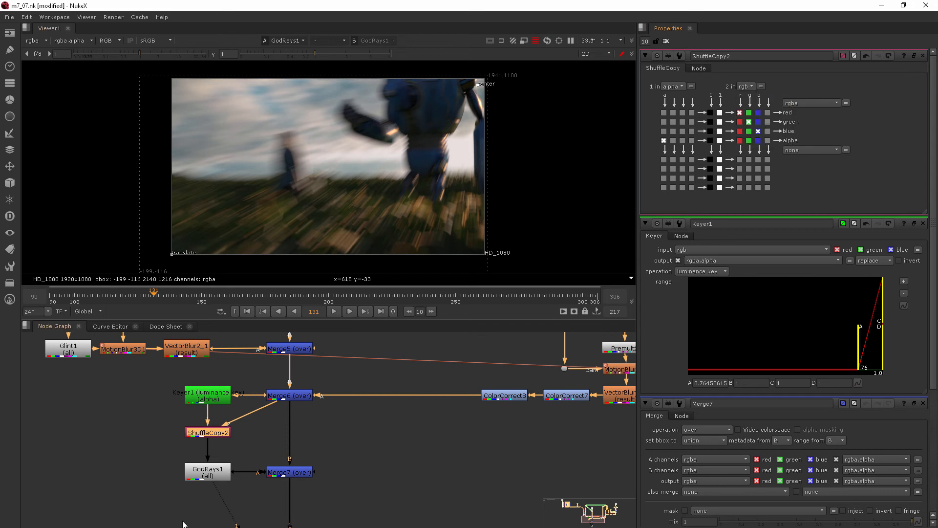
- Show Merge7's output in the viewer
left_click(218, 476)
left_click(282, 472)
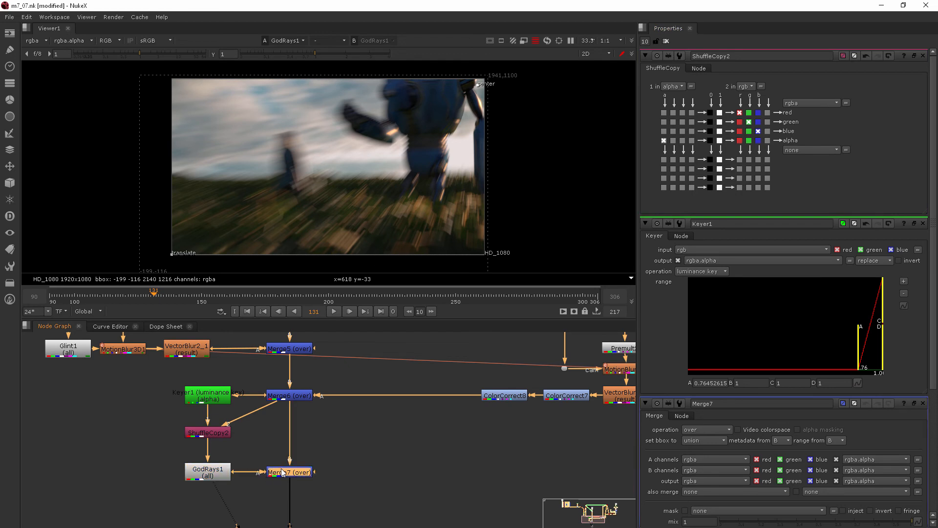
key("1")
- Move ShuffleCopy slightly up and insert a Premult node between it and GodRays
left_click_drag(208, 432, 207, 426)
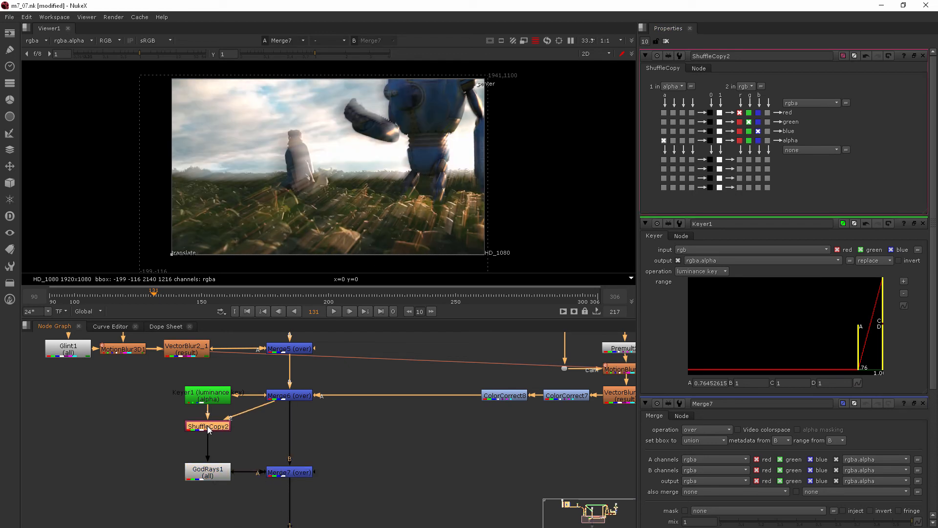
left_click(254, 428)
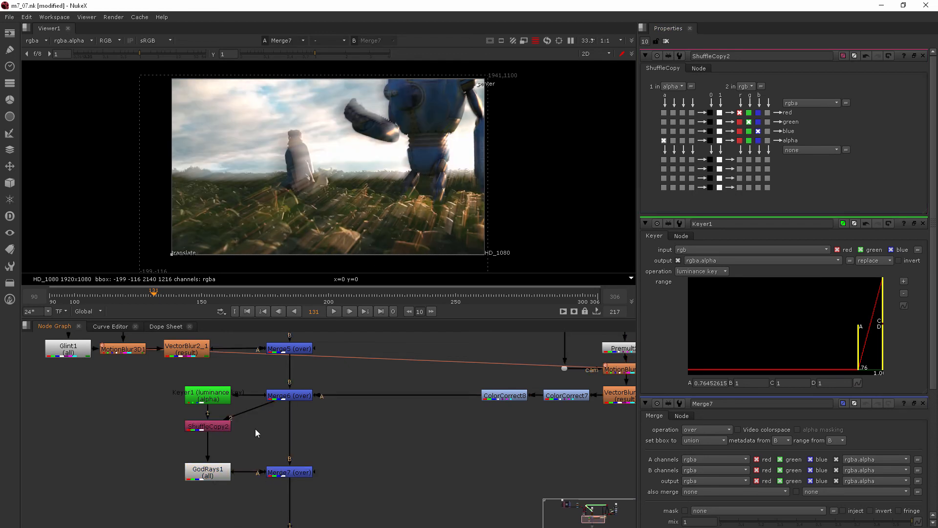
key("Tab")
type("pre")
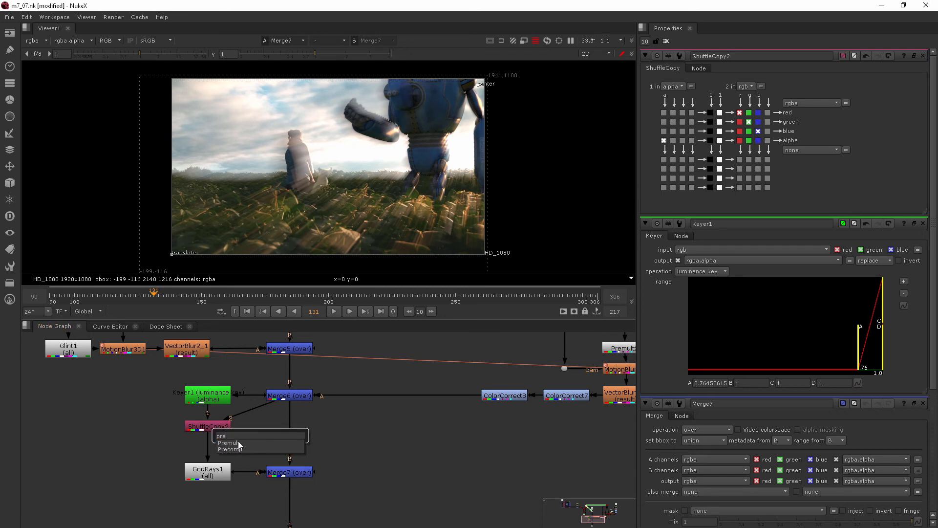
left_click(238, 443)
left_click_drag(255, 442, 213, 450)
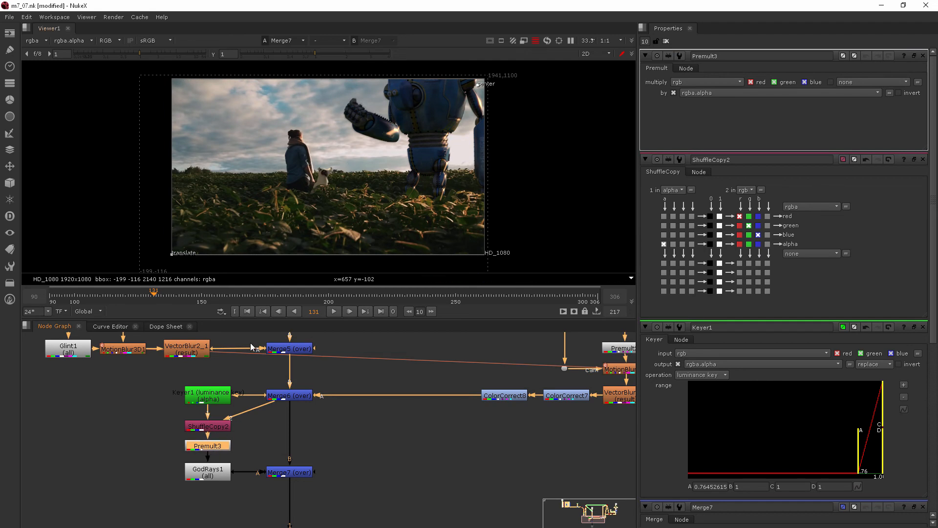
- Set the GodRays steps to 10 and raise its scale to 8.2, checking the rays at frame 267
double_click(213, 482)
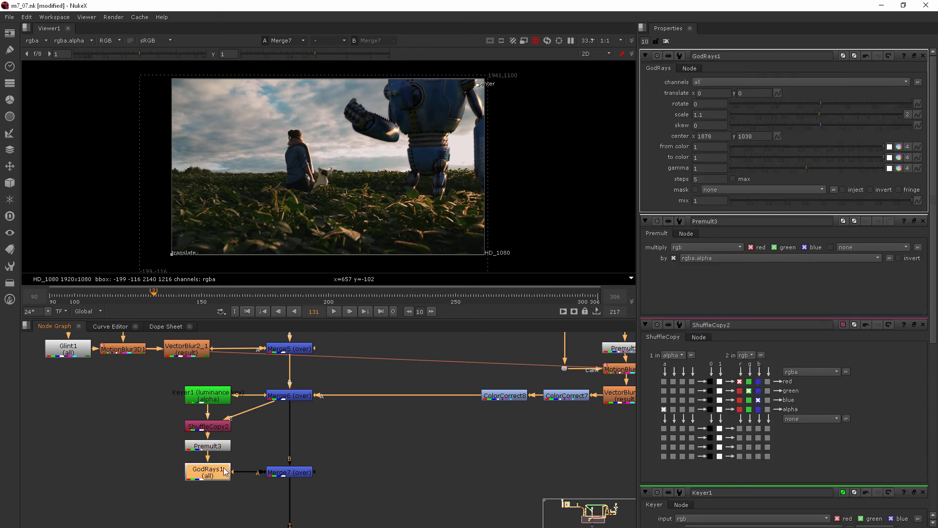
left_click_drag(838, 116, 865, 116)
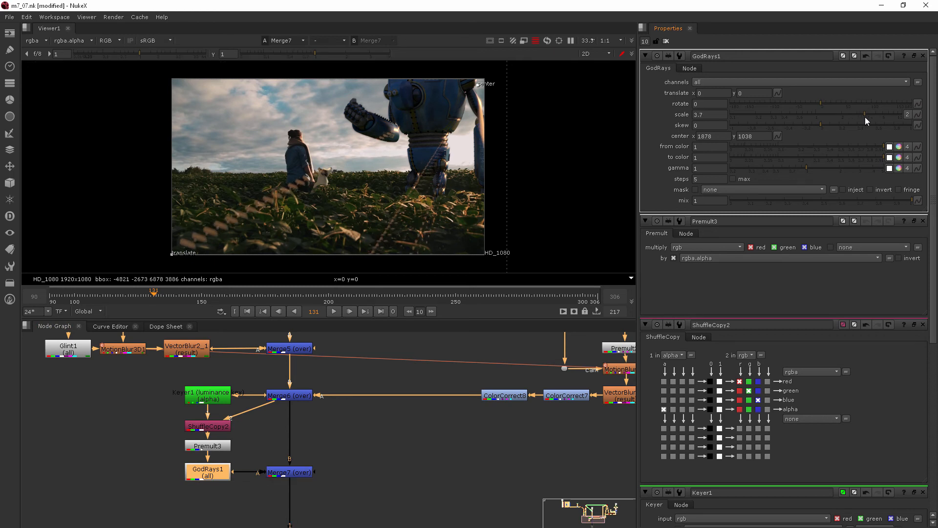
double_click(699, 180)
type("10")
key("Return")
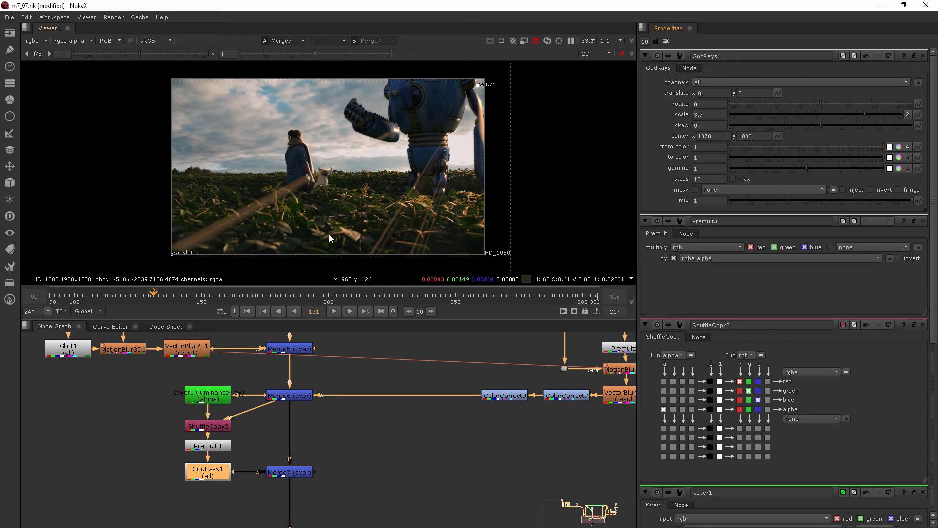
left_click(499, 298)
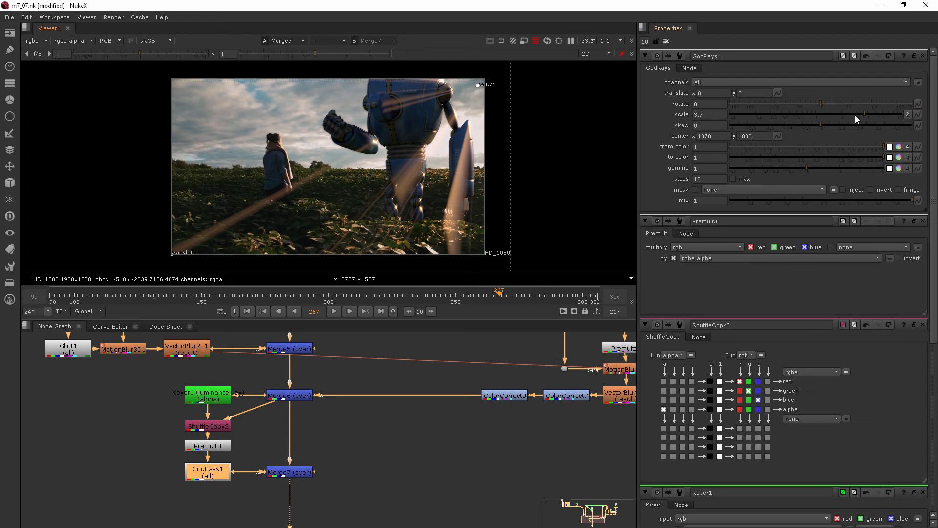
left_click_drag(888, 113, 895, 114)
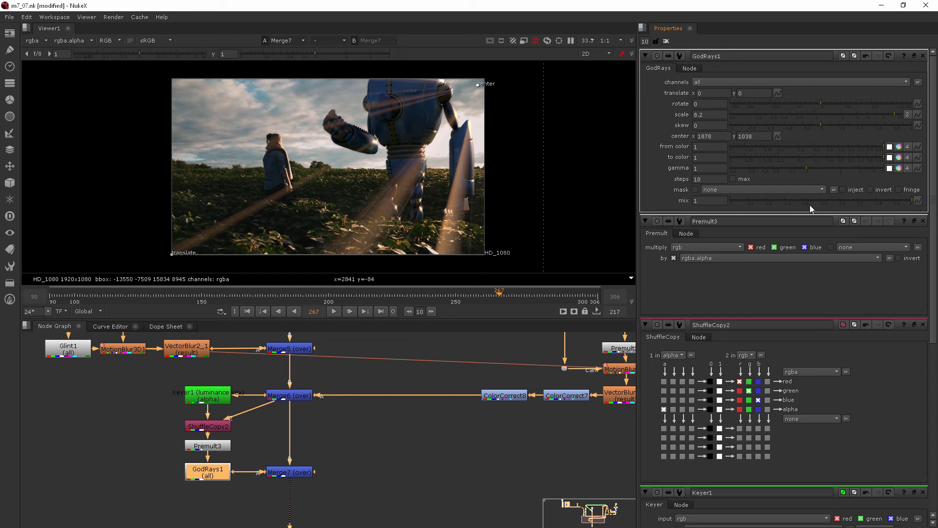
- Lower Merge7's mix to about 0.245 to soften the rays
double_click(283, 475)
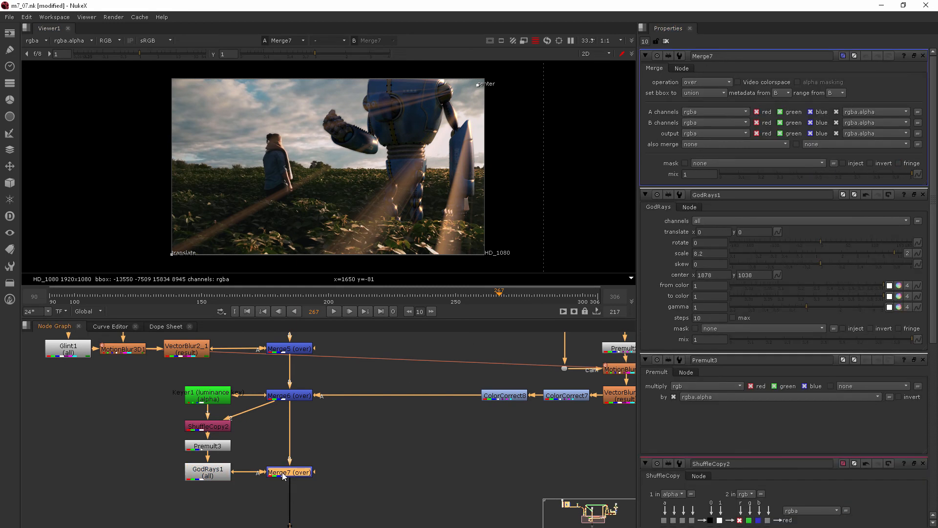
left_click_drag(870, 175, 766, 183)
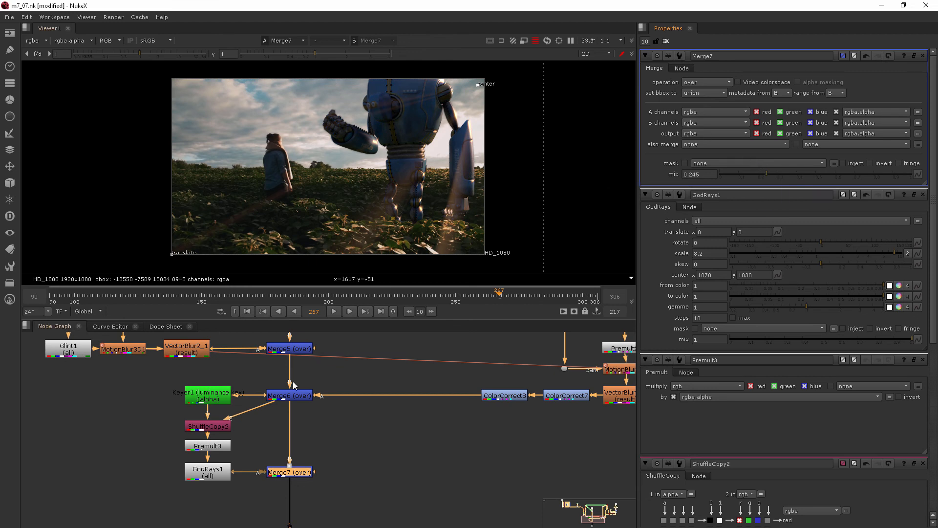
- Add a Dot on the pipe between Merge6 and Merge7 and route ShuffleCopy's second input through it
left_click(307, 432, "ctrl")
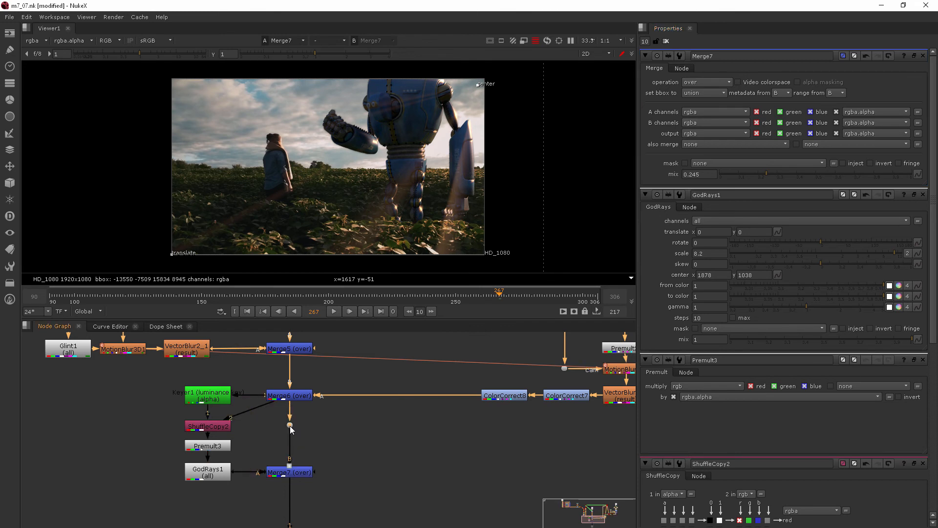
mouse_move(291, 429)
left_mouse_down()
mouse_move(270, 403)
mouse_move(290, 429)
left_mouse_up()
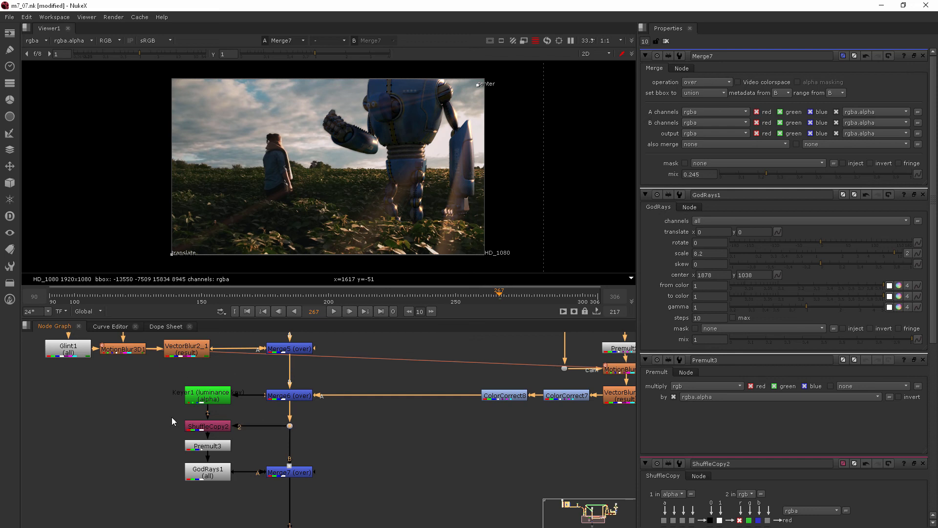
left_click(354, 471)
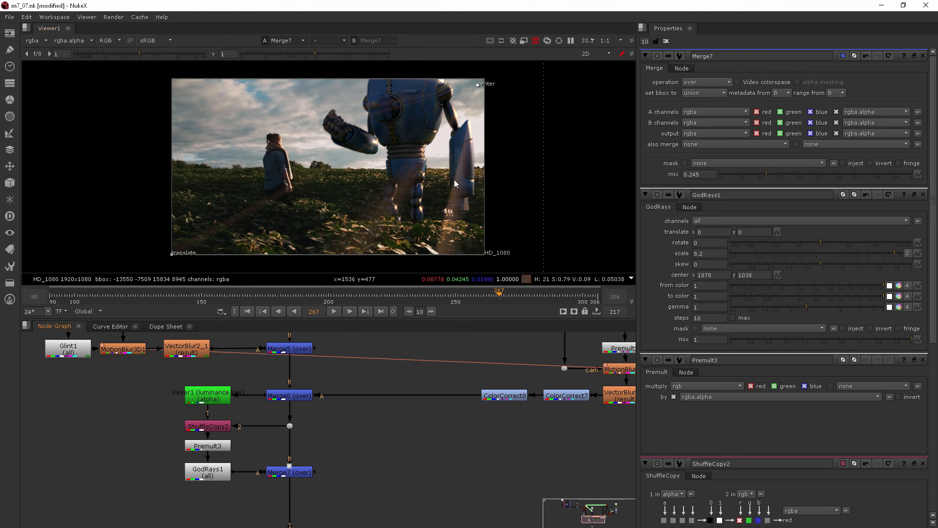
- Close all open node properties, reopen those of Merge7, and lower its mix to 0.12
left_click(665, 41)
double_click(307, 473)
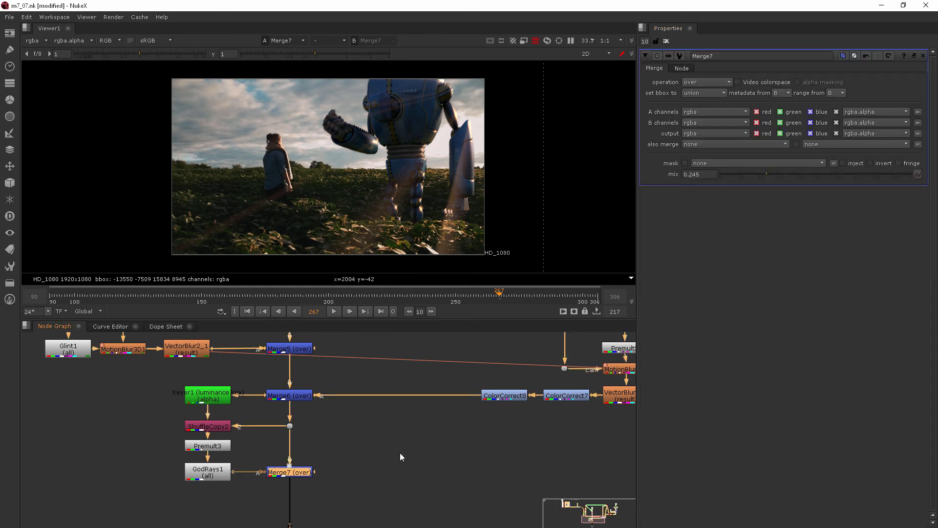
left_click_drag(763, 175, 743, 174)
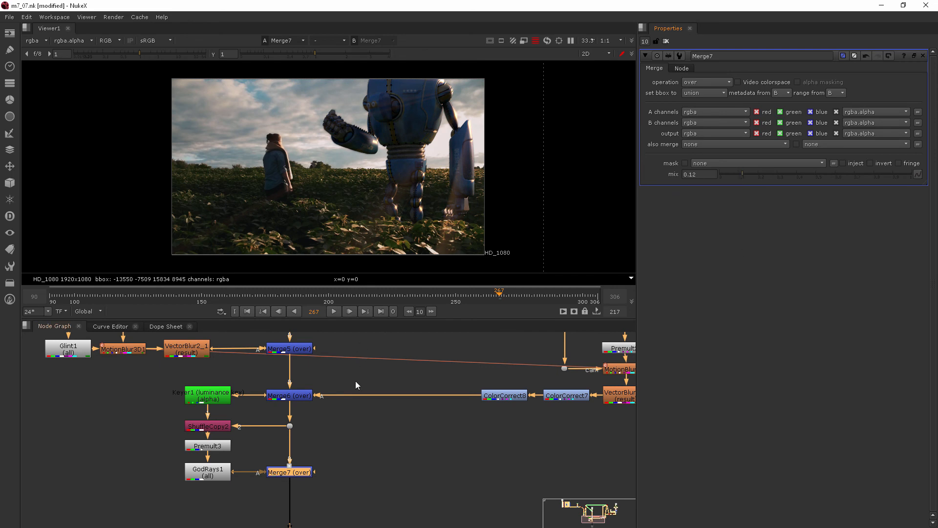
left_click(365, 443)
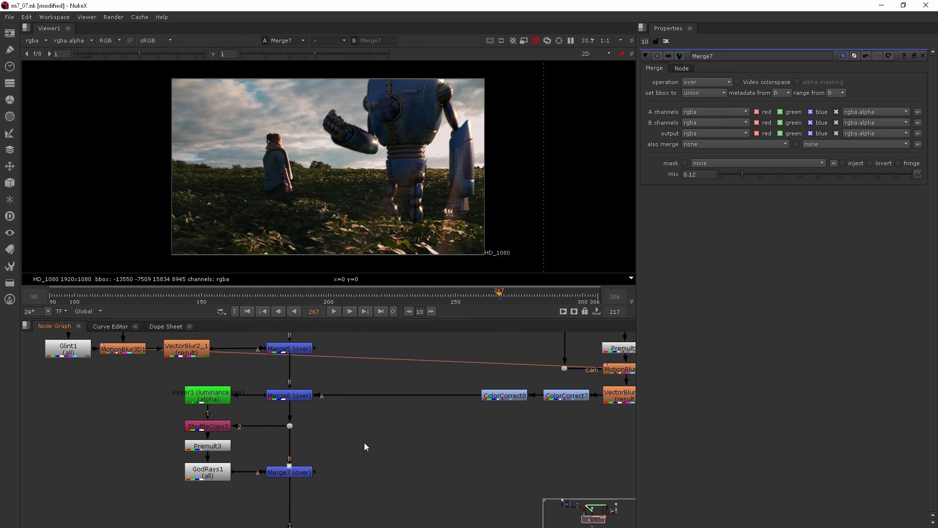
- Lower the Keyer's range value A to 0
key("alt+Tab")
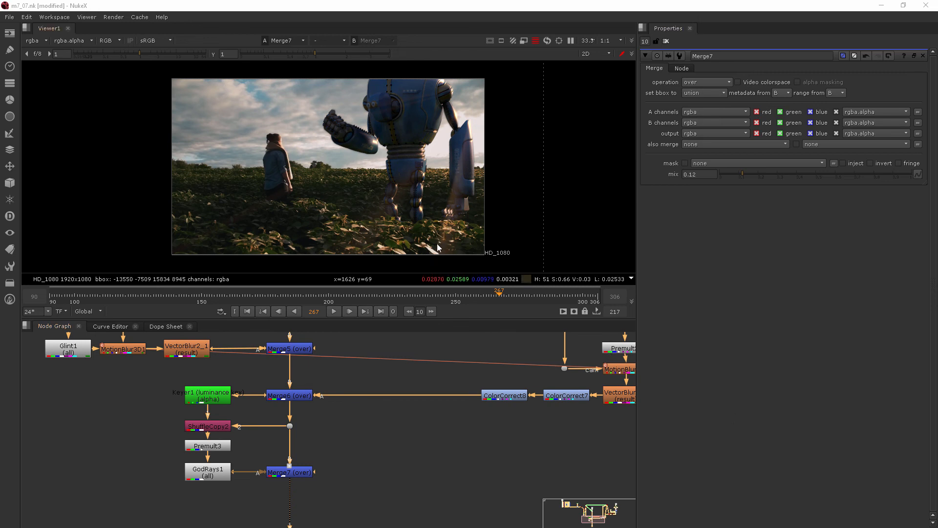
double_click(218, 397)
left_click_drag(861, 173, 654, 187)
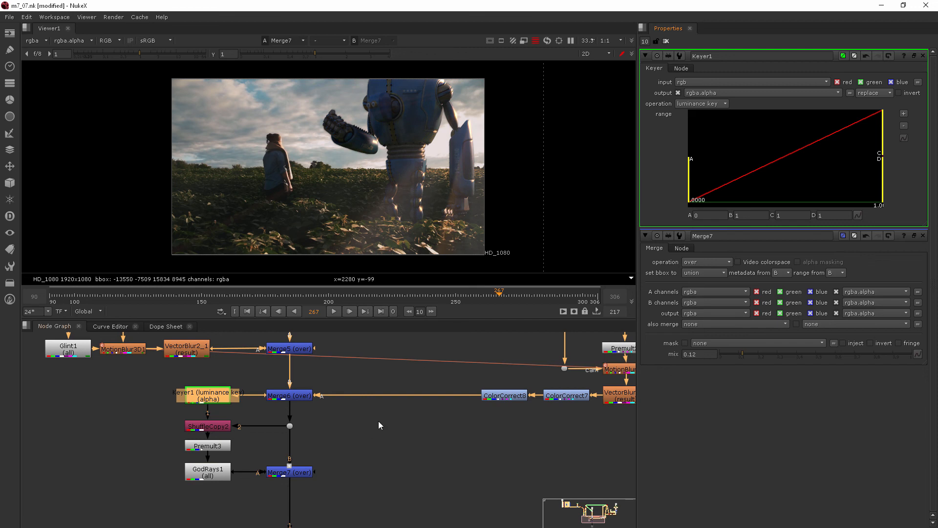
left_click(412, 432)
key("Tab")
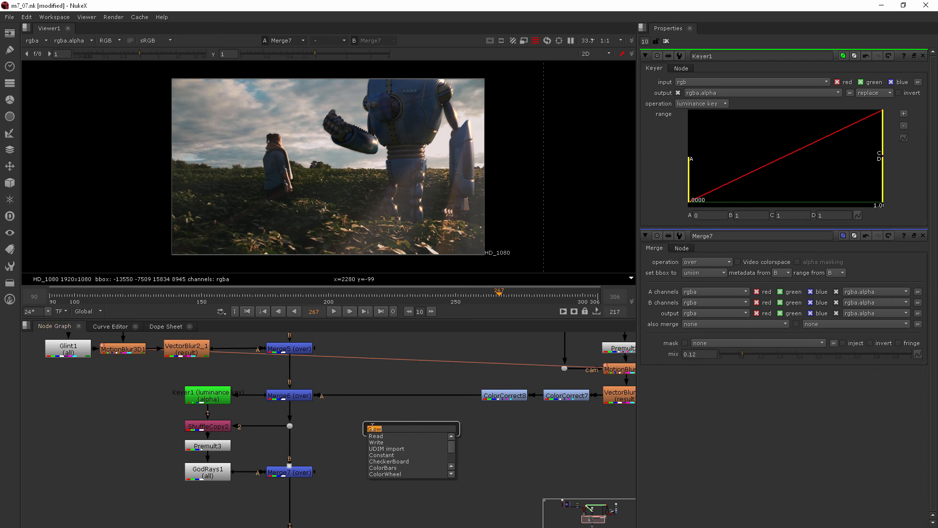
type("er")
key("Return")
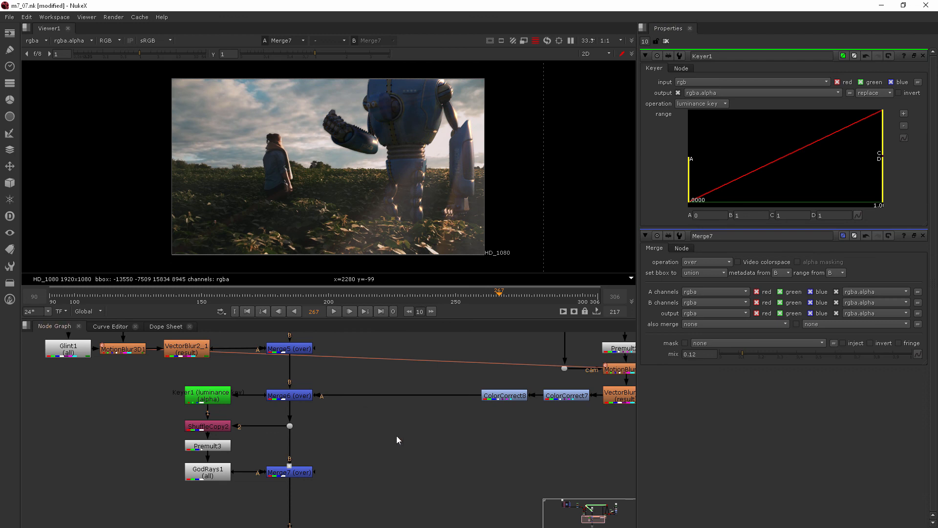
left_click_drag(408, 430, 403, 457)
key("Delete")
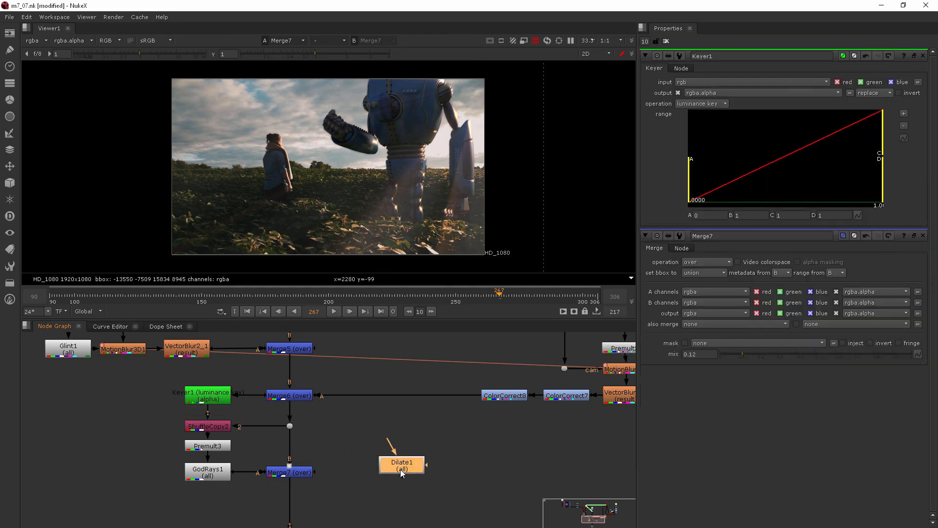
- Add a FilterErode node and insert it between the Keyer and ShuffleCopy
key("Tab")
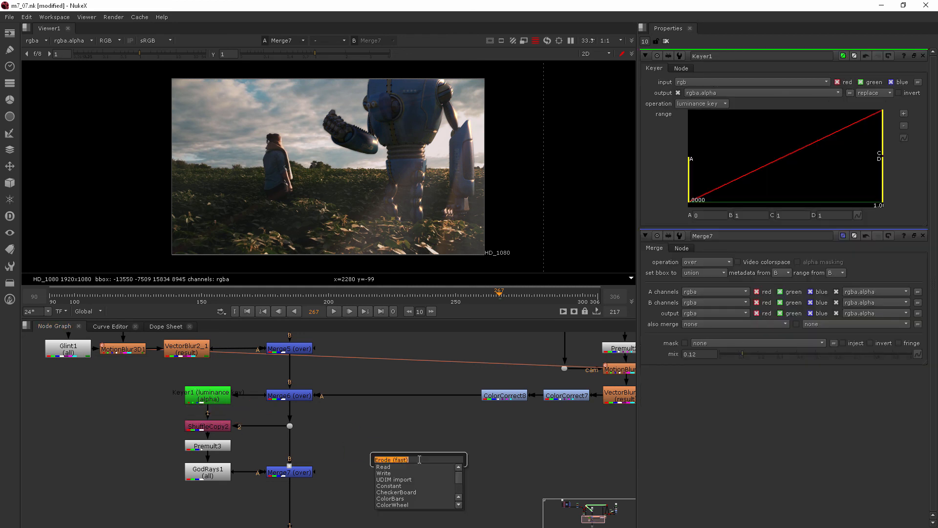
type("ero")
left_click(408, 472)
left_click_drag(421, 459, 221, 412)
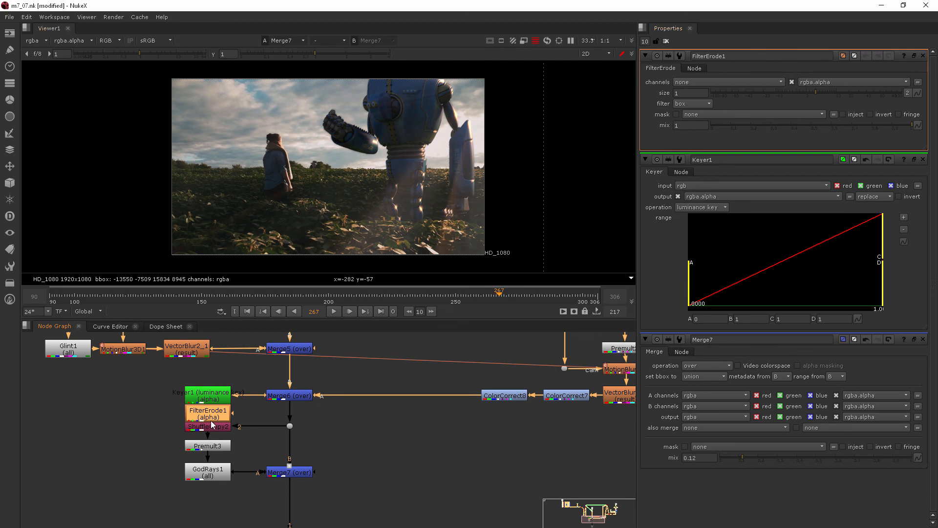
- Inspect the FilterErode node's alpha in the viewer and compare Premult3's output in full colour and alpha
key("1")
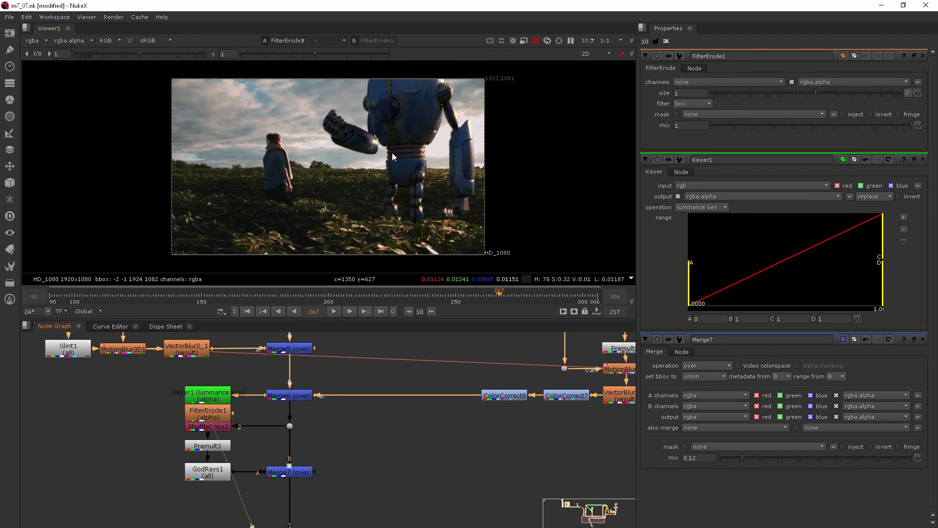
key("a")
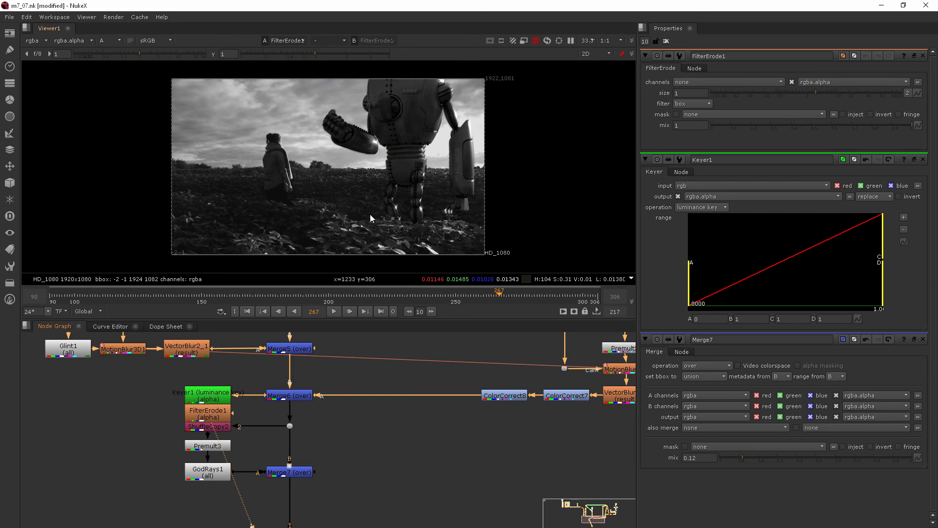
left_click(211, 444)
key("1")
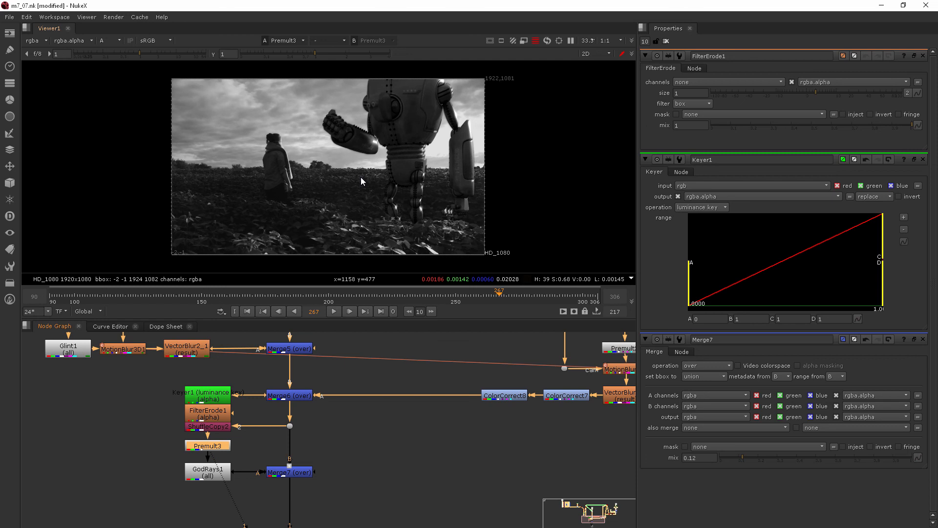
key("a")
key("a")
key("a")
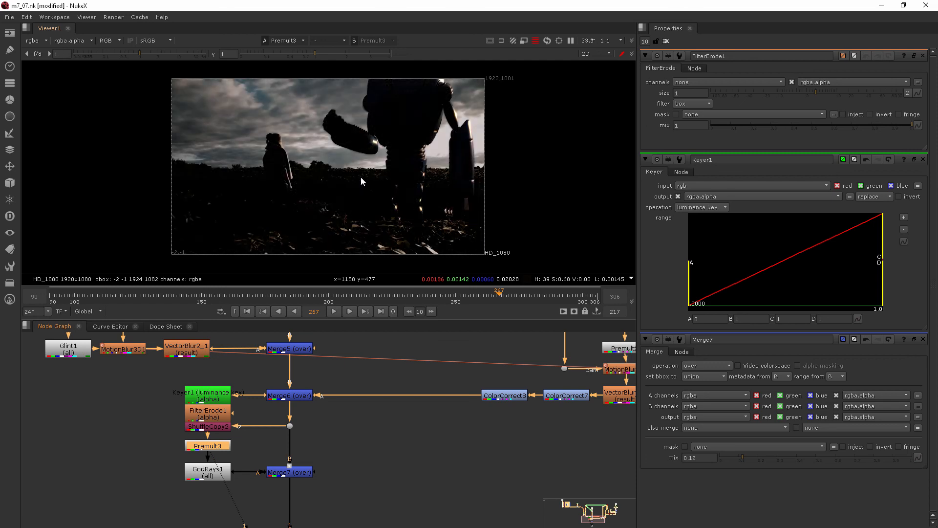
key("a")
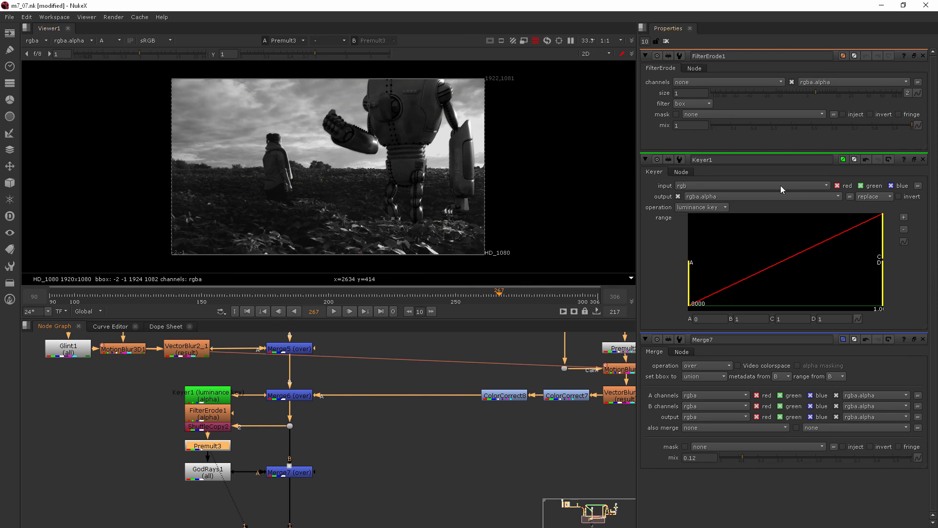
- Raise the Keyer's range value A to about 0.71 and set the FilterErode size to -22.5
left_click(210, 397)
left_click_drag(689, 286, 851, 290)
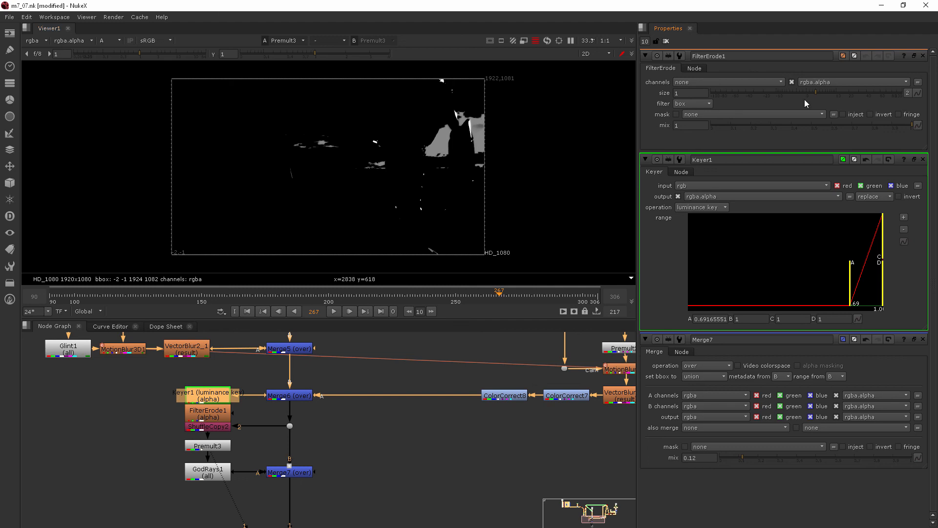
left_click_drag(827, 93, 760, 104)
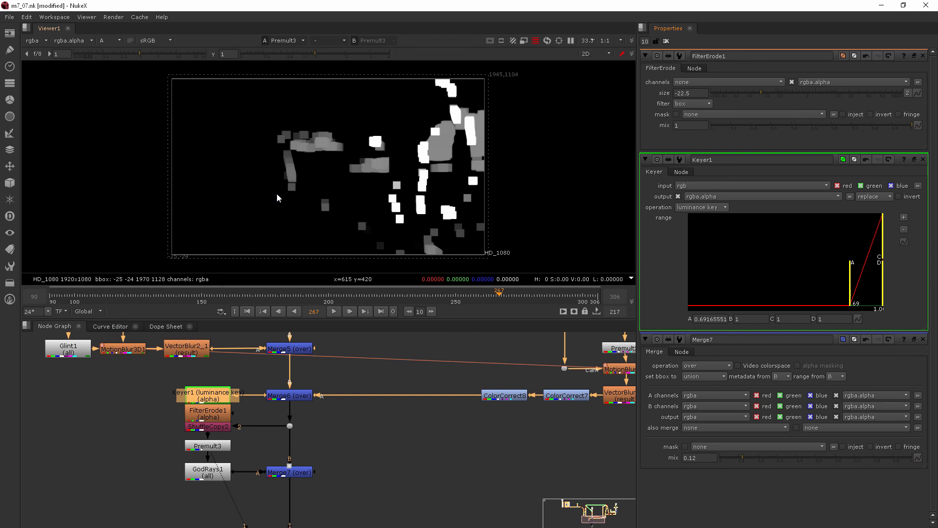
mouse_move(853, 272)
left_mouse_down()
mouse_move(755, 279)
mouse_move(856, 283)
left_mouse_up()
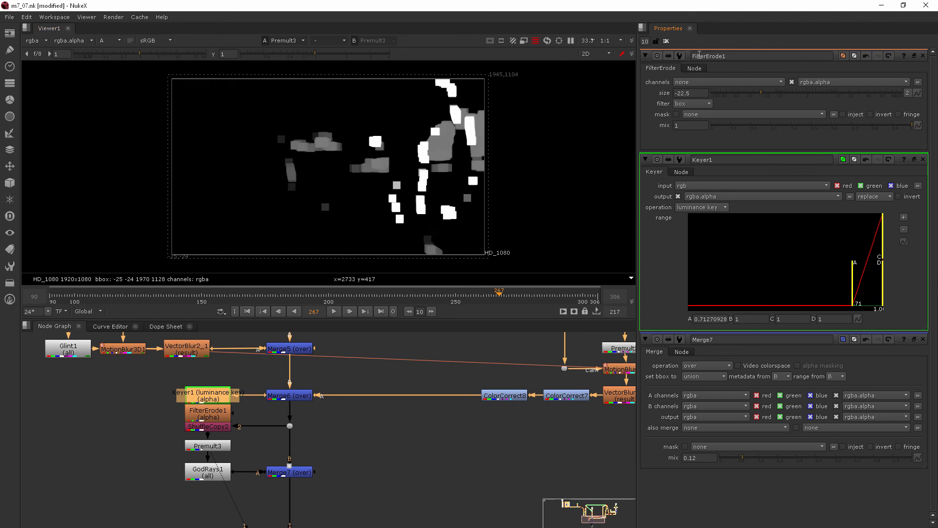
- Try the softer FilterErode filter types and set the filter to gaussian
left_click(695, 107)
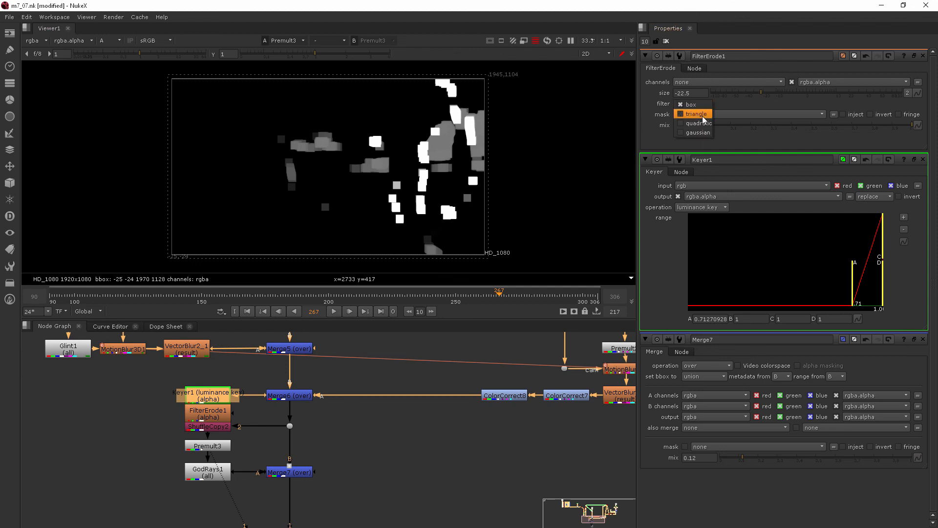
left_click(702, 116)
left_click(698, 104)
left_click(703, 115)
left_click(697, 105)
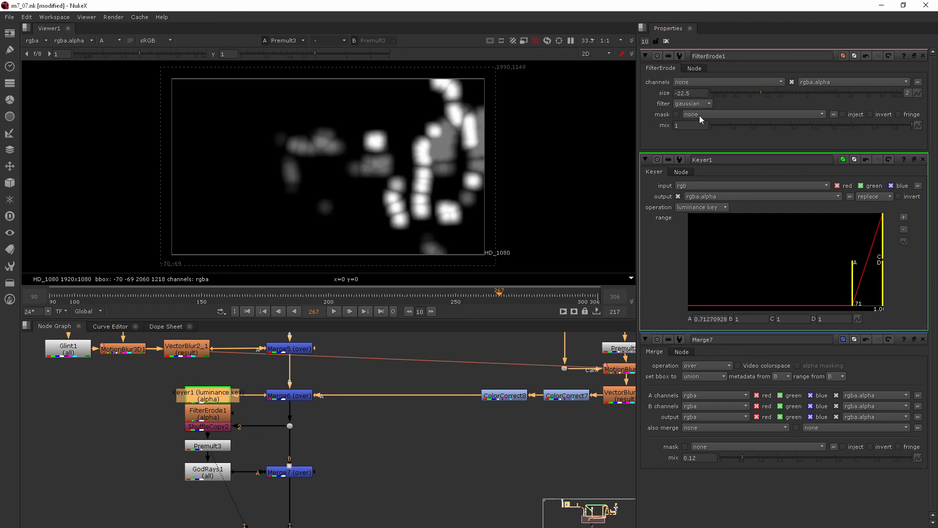
left_click(699, 114)
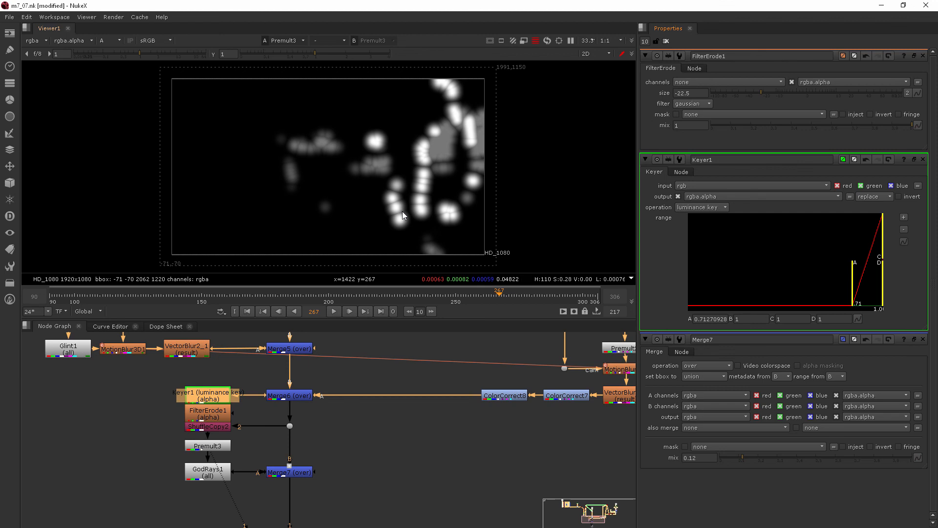
- Display Merge7's output in full colour and lower the Keyer's range value A to about 0.64
left_click(287, 474)
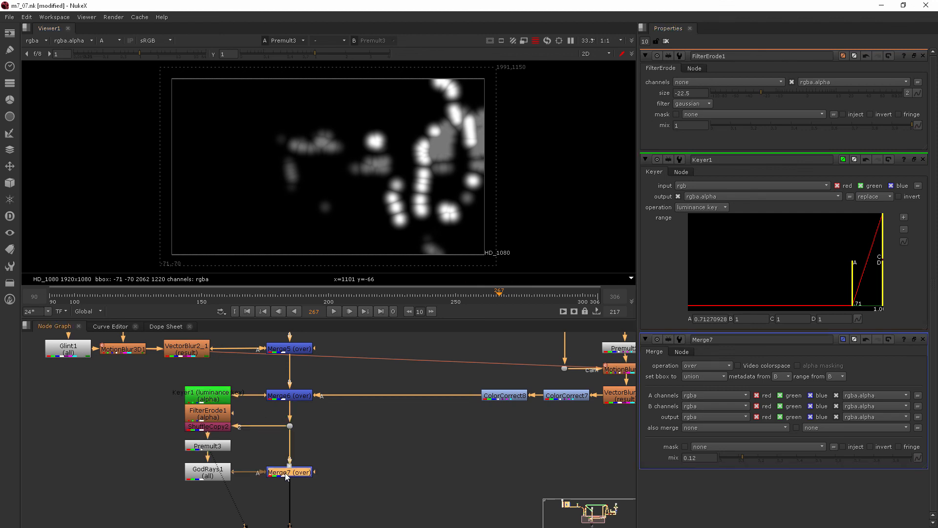
key("1")
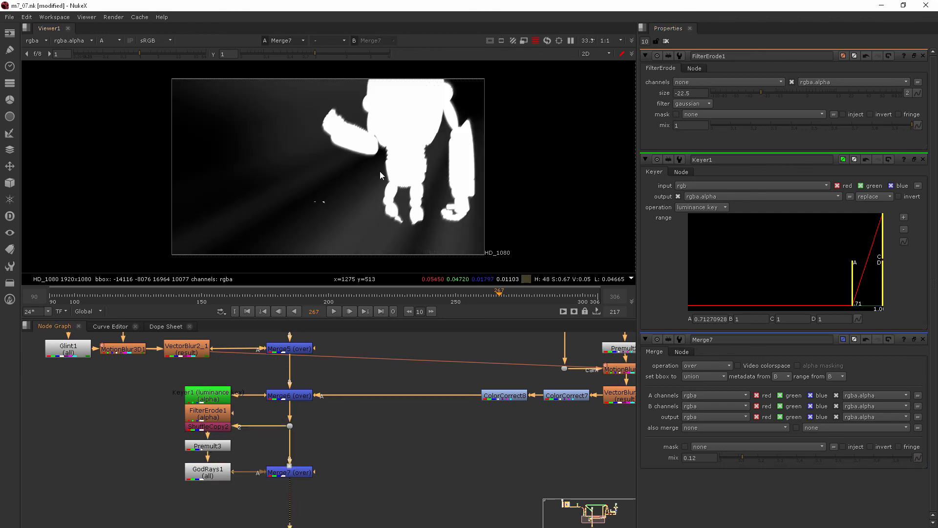
key("a")
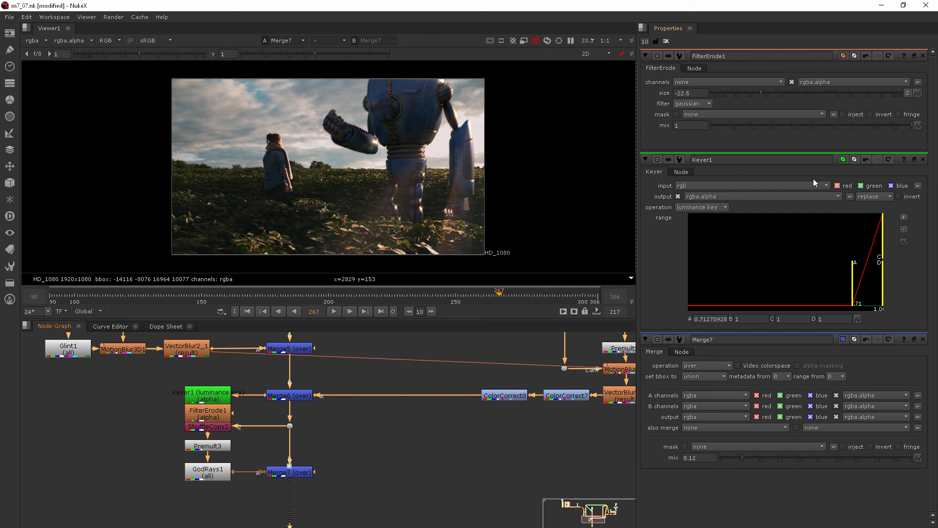
mouse_move(852, 283)
left_mouse_down()
mouse_move(691, 281)
mouse_move(844, 278)
left_mouse_up()
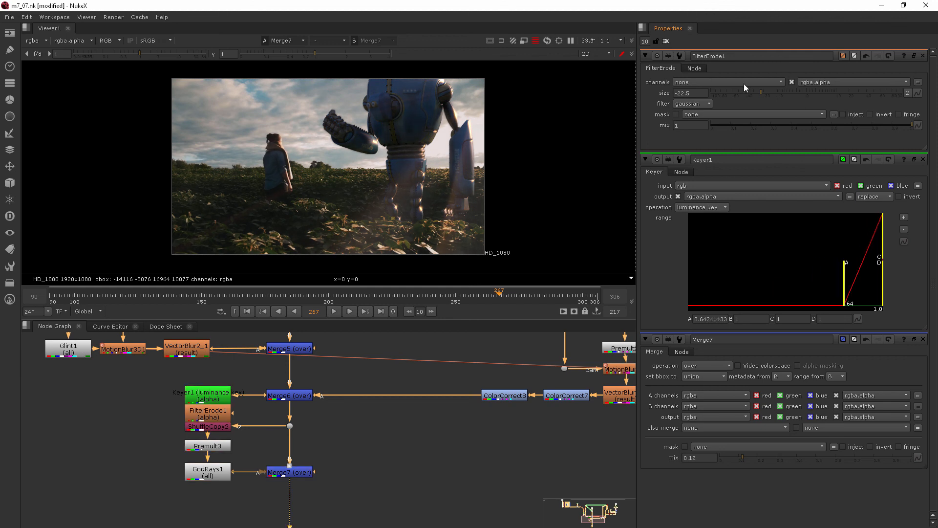
- Try positive and negative FilterErode sizes against the merged result and set the size to -20
left_click_drag(750, 90, 837, 101)
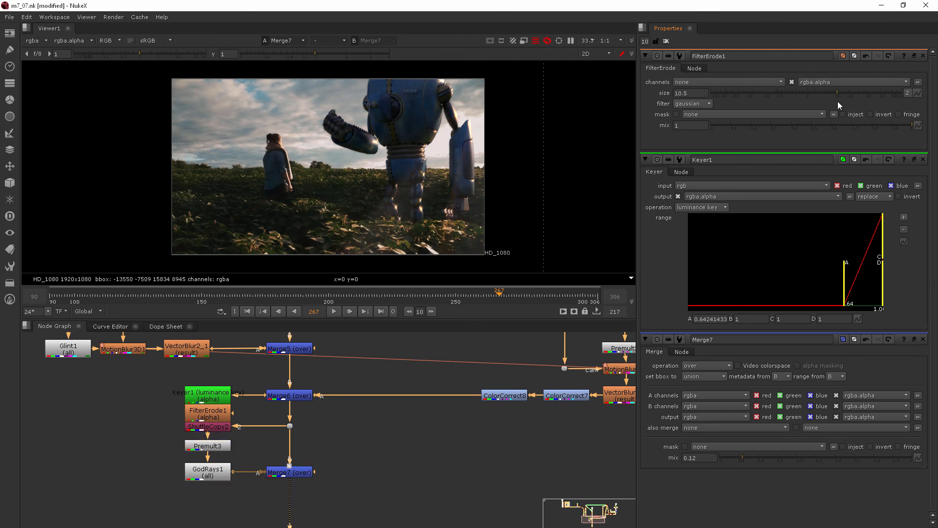
left_click_drag(902, 97, 757, 99)
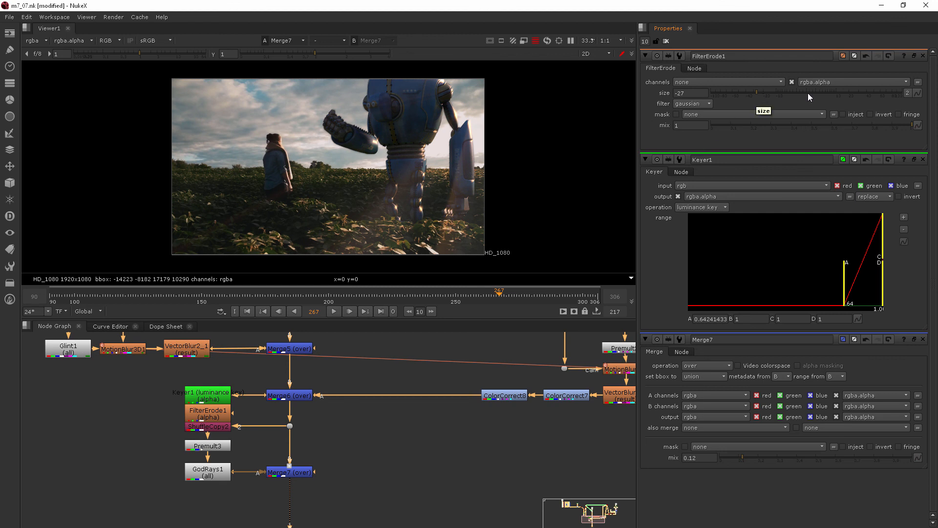
left_click(763, 92)
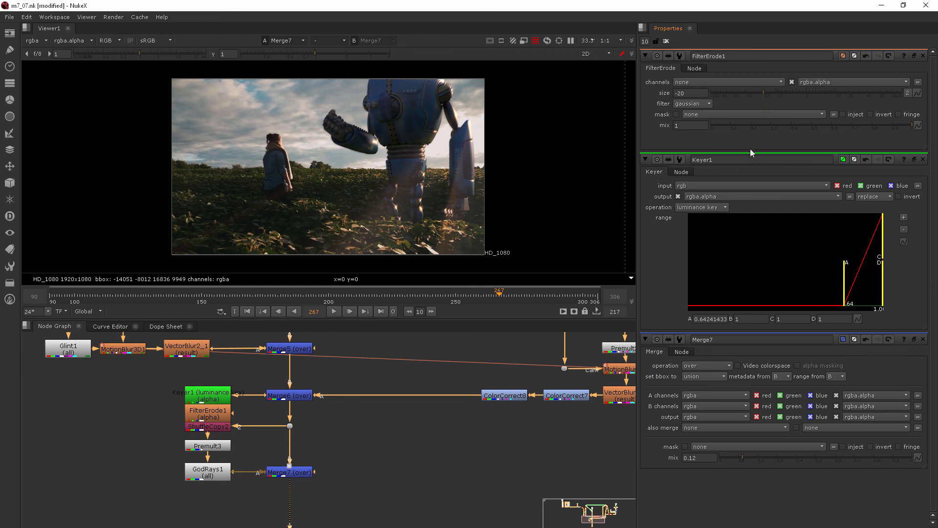